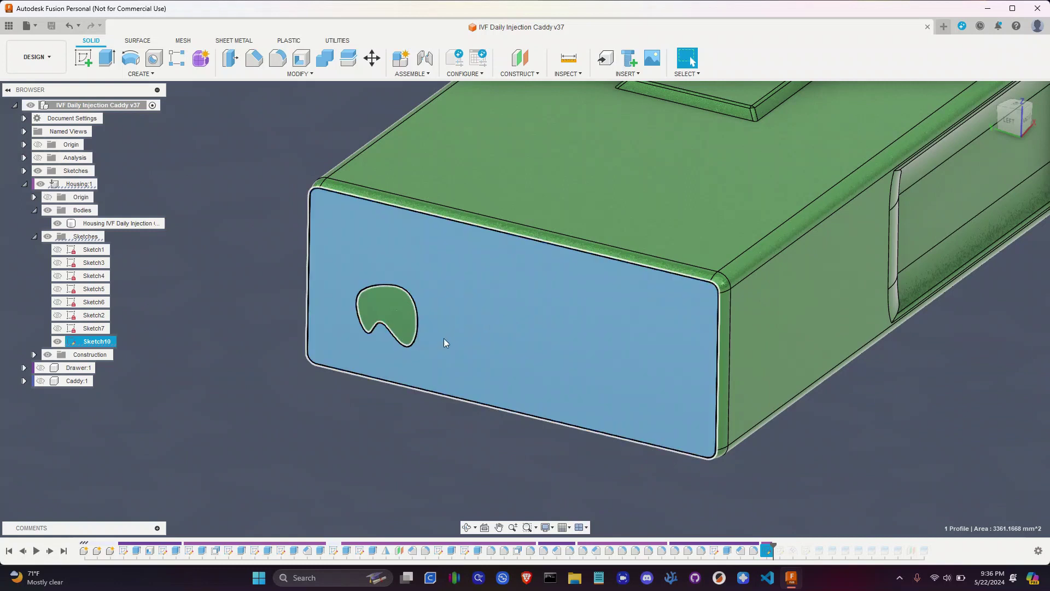
Step: Split the housing body using the closed spline on its end face as the splitting tool
{"action": "left_click", "coordinate": [415, 320]}
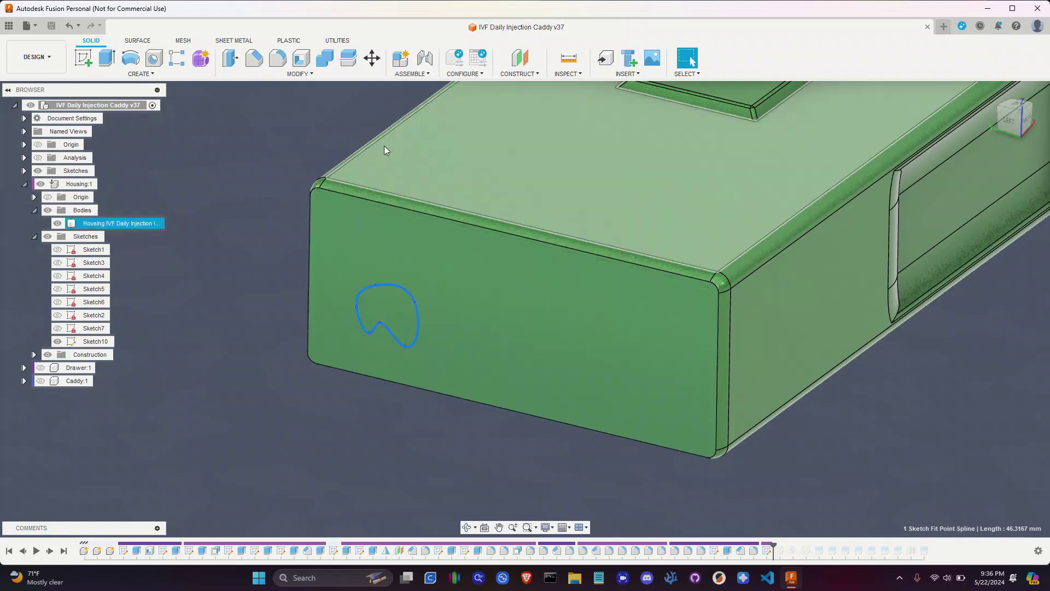
{"action": "left_click", "coordinate": [348, 58]}
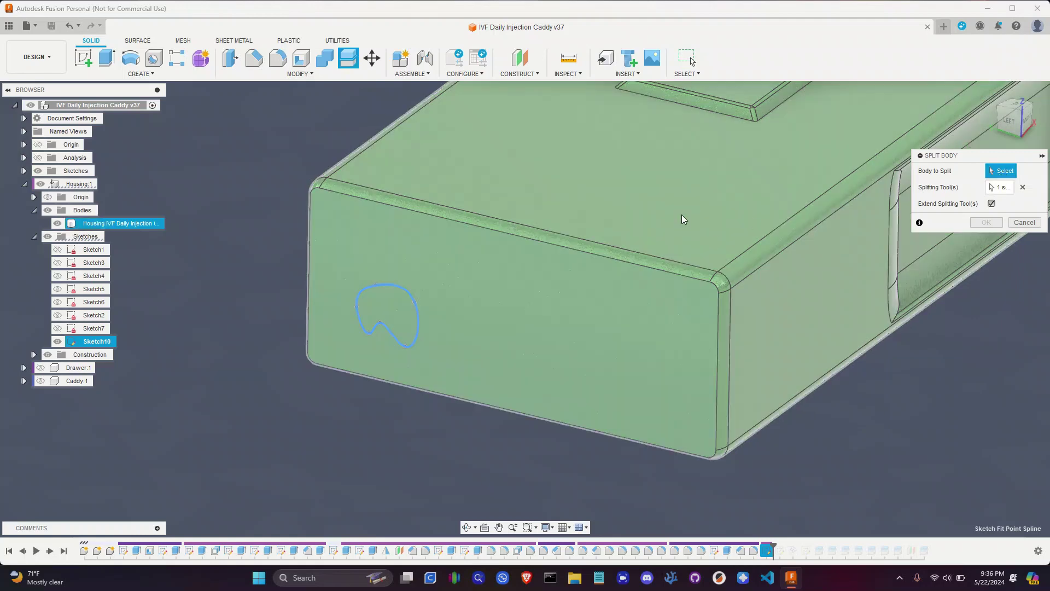
{"action": "left_click", "coordinate": [669, 203]}
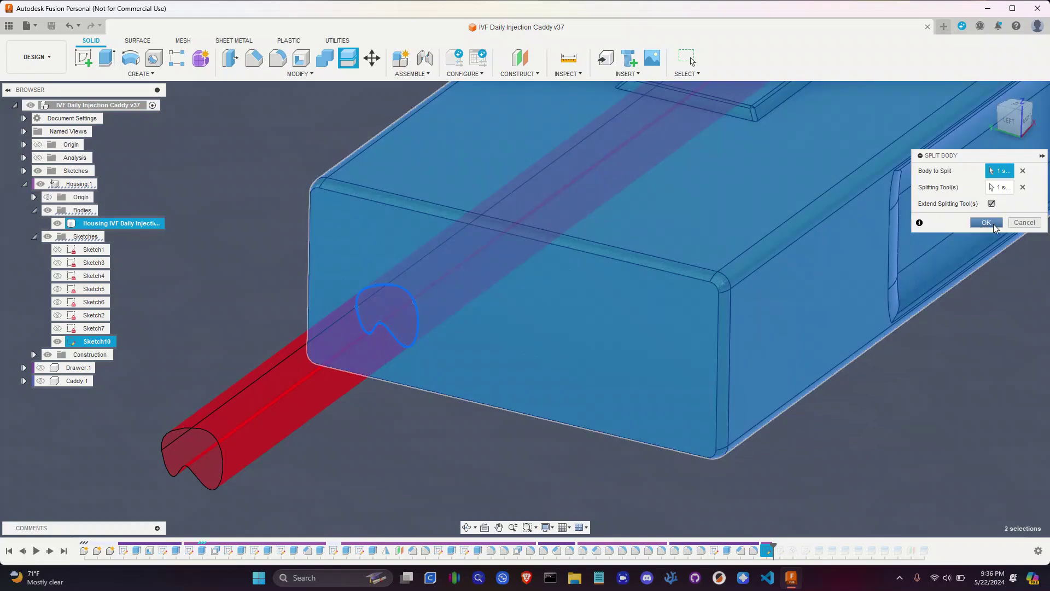
{"action": "key", "text": "Return"}
Step: Examine the spline-shaped region on the end face and select the second housing body to check the split
{"action": "scroll", "coordinate": [350, 310], "scroll_direction": "down", "scroll_amount": 3}
{"action": "scroll", "coordinate": [379, 292], "scroll_direction": "up", "scroll_amount": 8}
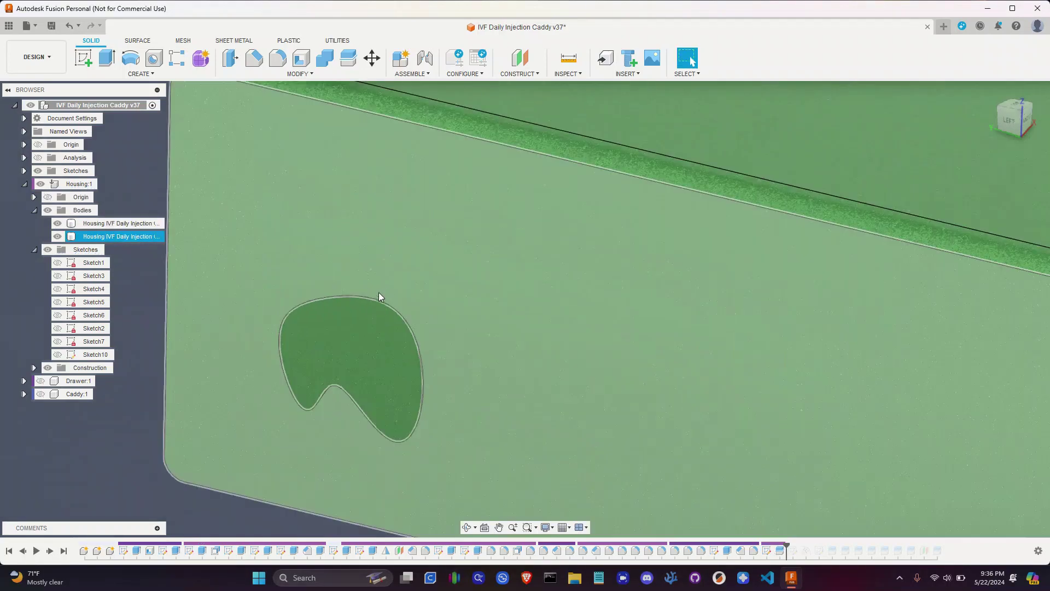
{"action": "middle_click_drag", "start_coordinate": [408, 314], "coordinate": [428, 306], "text": "shift"}
{"action": "scroll", "coordinate": [426, 303], "scroll_direction": "down", "scroll_amount": 6}
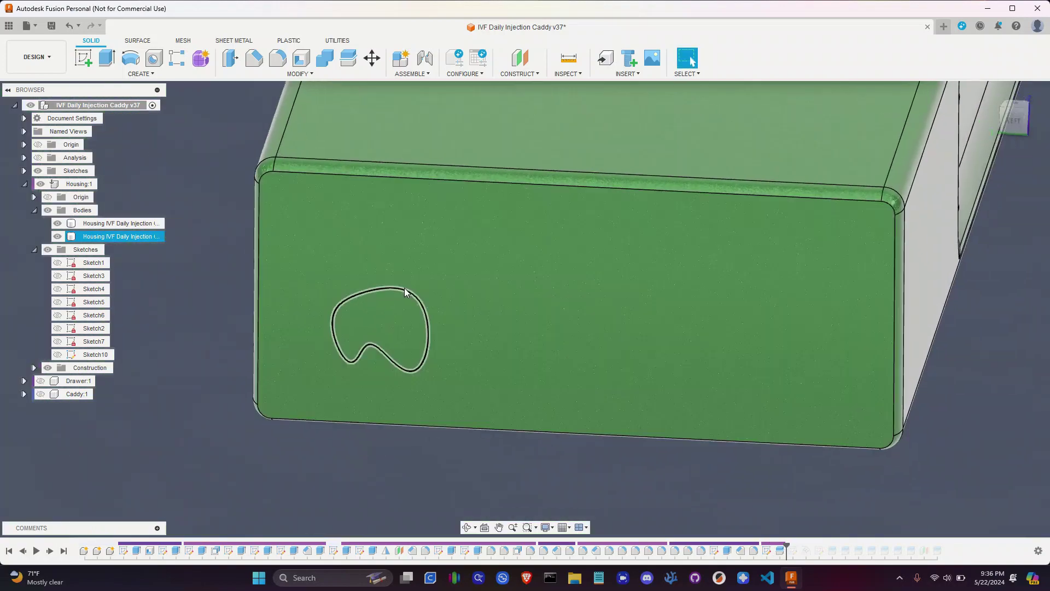
{"action": "key", "text": "Escape"}
{"action": "left_click", "coordinate": [126, 238]}
{"action": "scroll", "coordinate": [212, 231], "scroll_direction": "up", "scroll_amount": 5}
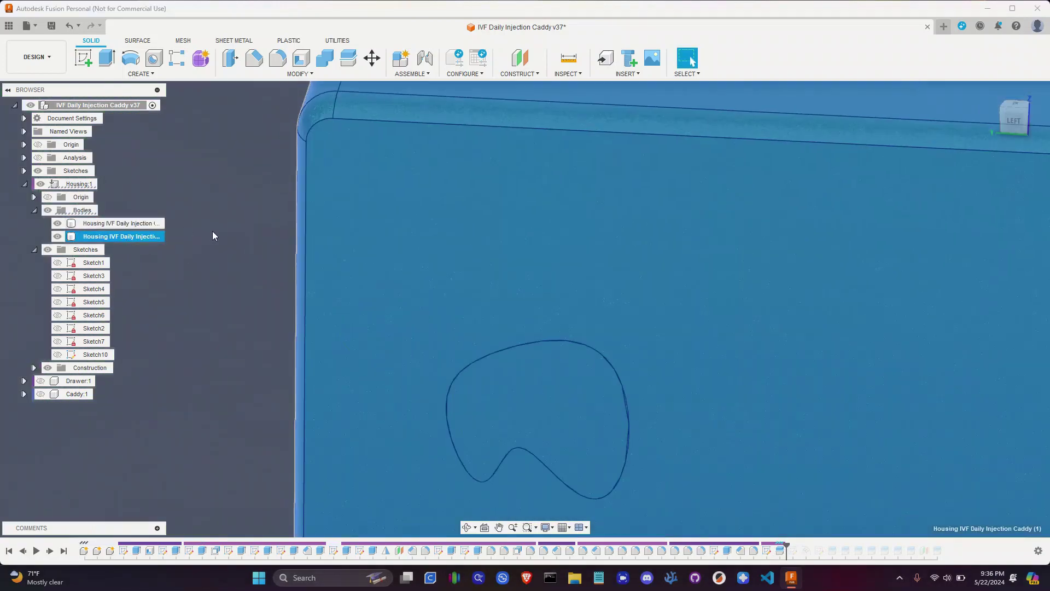
{"action": "scroll", "coordinate": [235, 254], "scroll_direction": "down", "scroll_amount": 5}
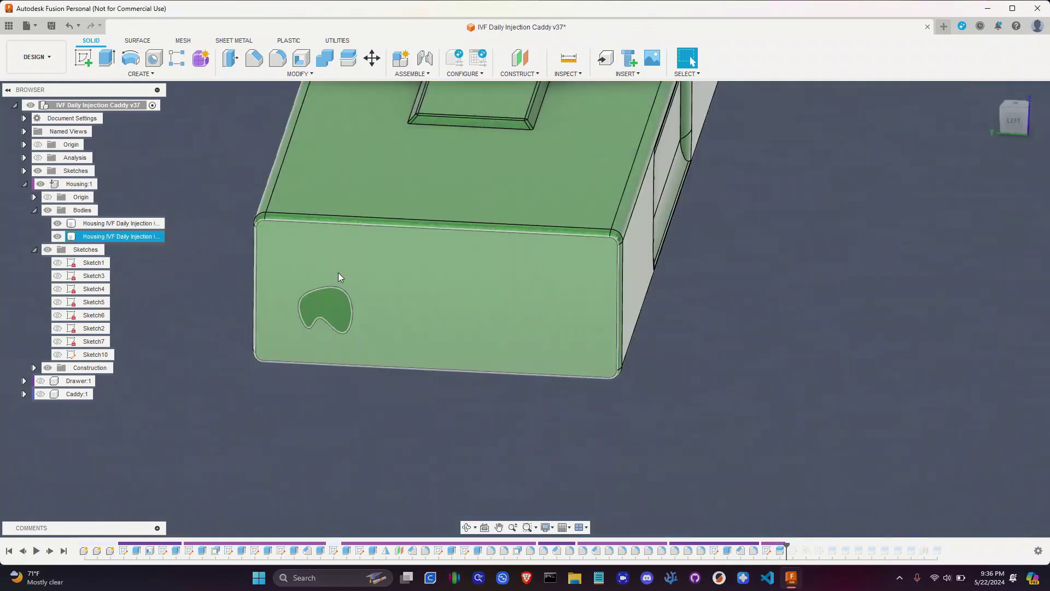
{"action": "scroll", "coordinate": [338, 272], "scroll_direction": "up", "scroll_amount": 1}
{"action": "middle_click_drag", "start_coordinate": [346, 294], "coordinate": [367, 255], "text": "shift"}
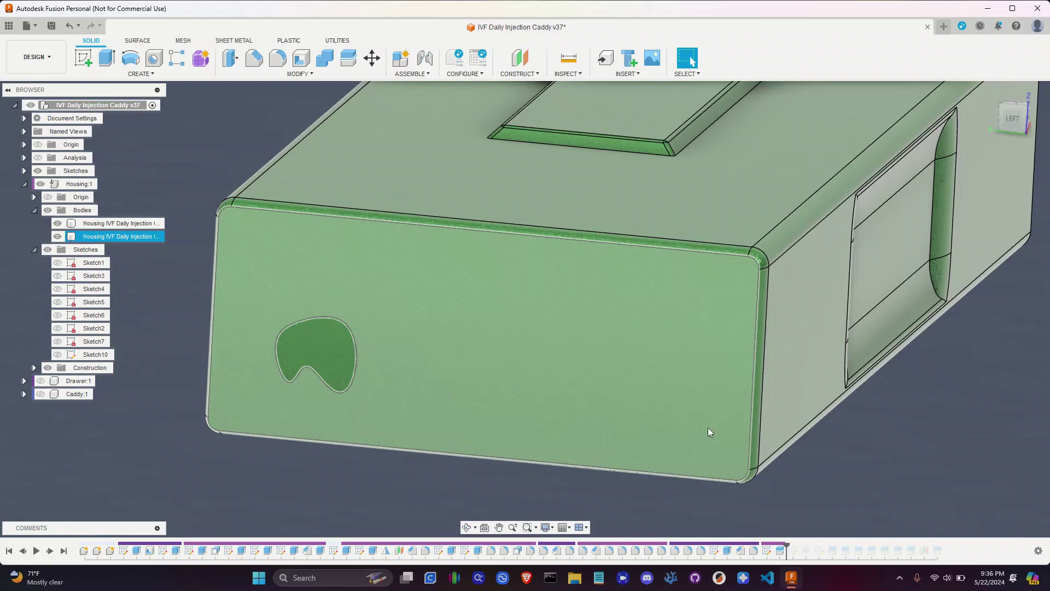
Step: Roll the timeline forward past the BACK text sketch and its emboss feature, and hide Sketch8
{"action": "left_click_drag", "start_coordinate": [796, 546], "coordinate": [819, 556]}
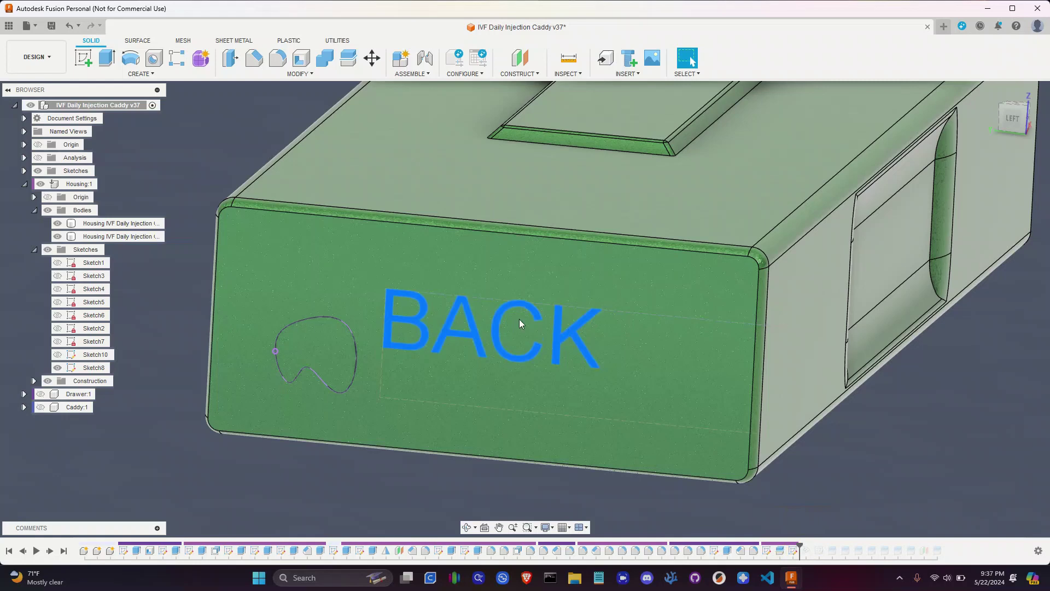
{"action": "scroll", "coordinate": [517, 312], "scroll_direction": "up", "scroll_amount": 1}
{"action": "scroll", "coordinate": [519, 312], "scroll_direction": "up", "scroll_amount": 3}
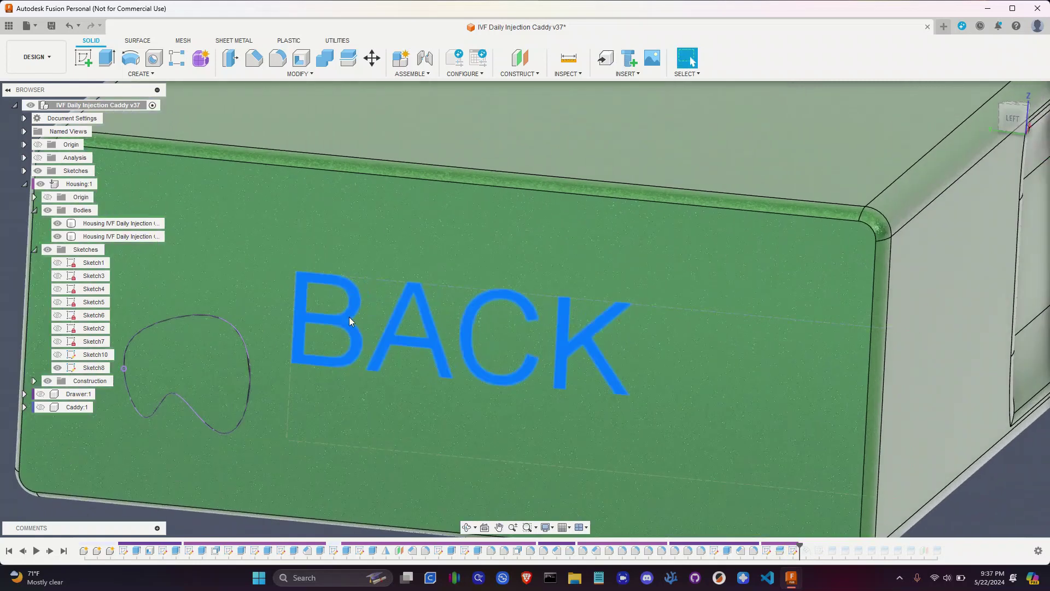
{"action": "scroll", "coordinate": [358, 301], "scroll_direction": "up", "scroll_amount": 2}
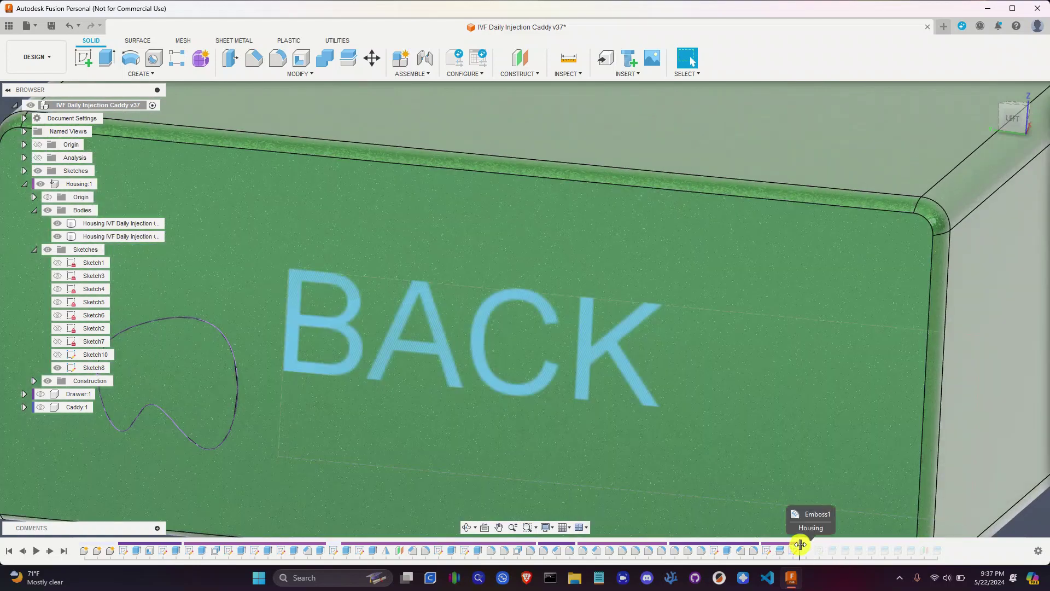
{"action": "left_click_drag", "start_coordinate": [800, 547], "coordinate": [812, 549]}
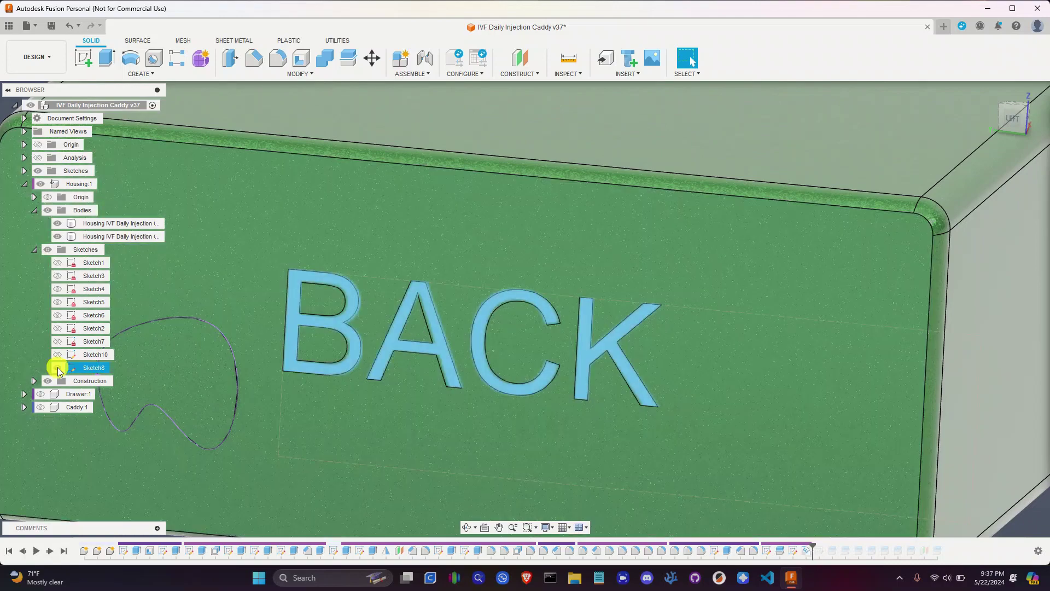
{"action": "left_click", "coordinate": [57, 367]}
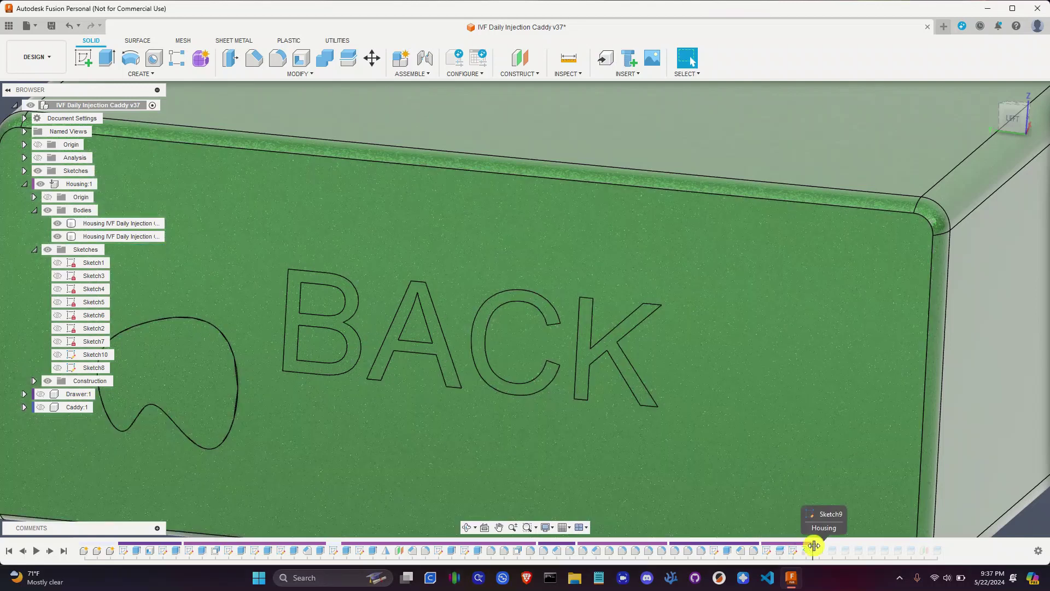
Step: Roll the timeline forward past Sketch9 to bring in the outlines of the BACK letters
{"action": "left_click_drag", "start_coordinate": [814, 546], "coordinate": [822, 547]}
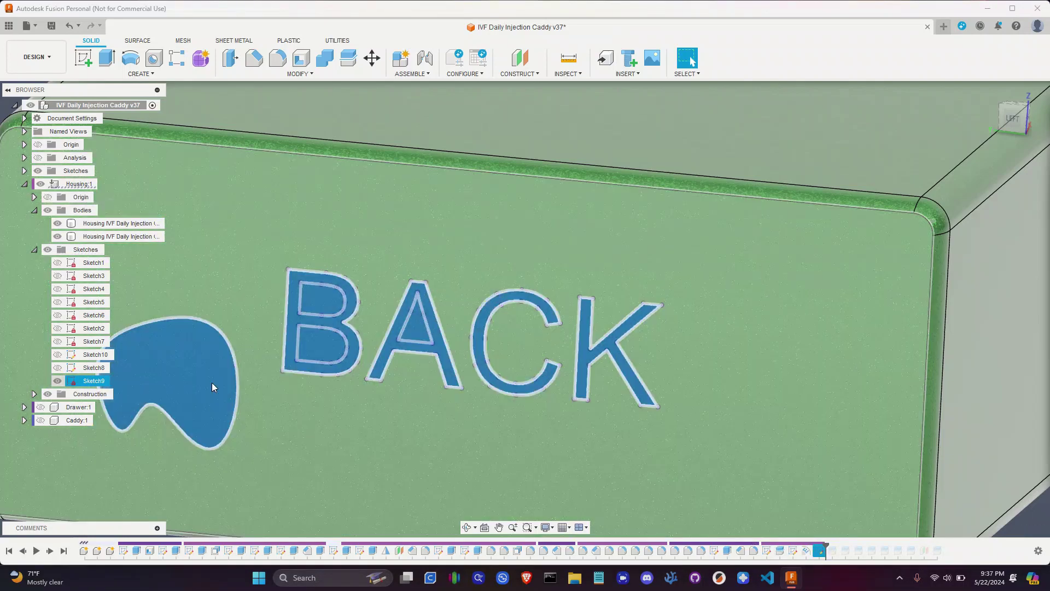
{"action": "left_click", "coordinate": [510, 361]}
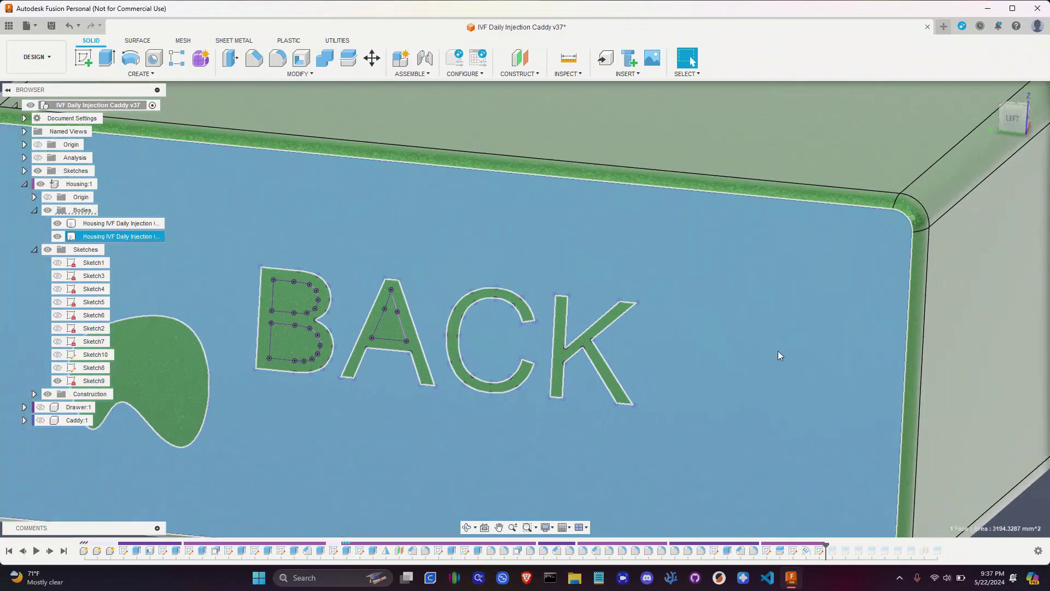
{"action": "scroll", "coordinate": [778, 353], "scroll_direction": "down", "scroll_amount": 3}
{"action": "left_click", "coordinate": [980, 471]}
{"action": "scroll", "coordinate": [580, 357], "scroll_direction": "up", "scroll_amount": 3}
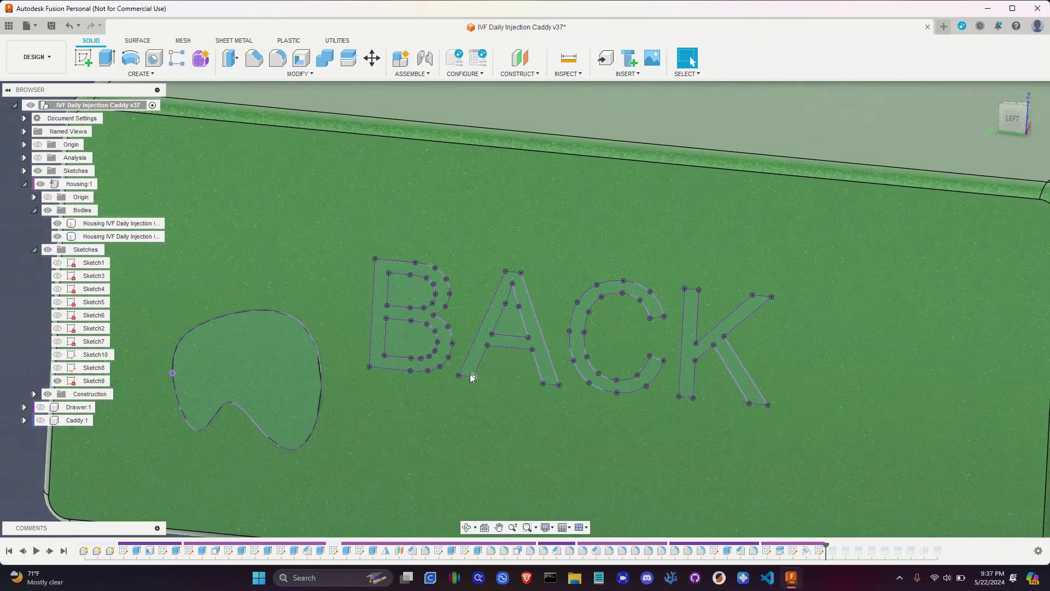
{"action": "middle_click_drag", "start_coordinate": [475, 369], "coordinate": [439, 388]}
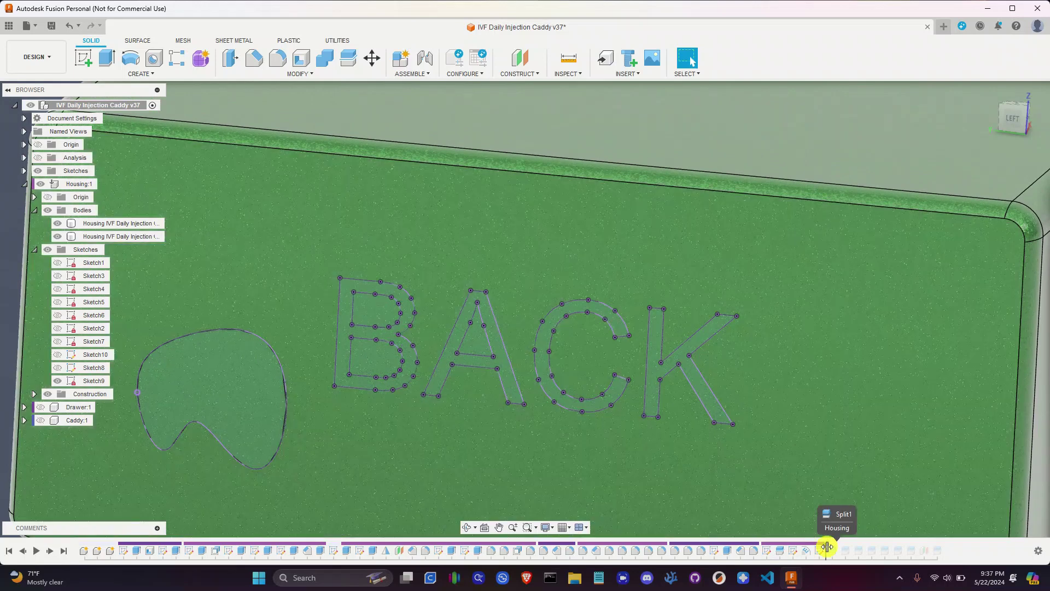
{"action": "mouse_move", "coordinate": [827, 545]}
{"action": "left_mouse_down"}
{"action": "mouse_move", "coordinate": [832, 552]}
{"action": "mouse_move", "coordinate": [825, 545]}
{"action": "left_mouse_up"}
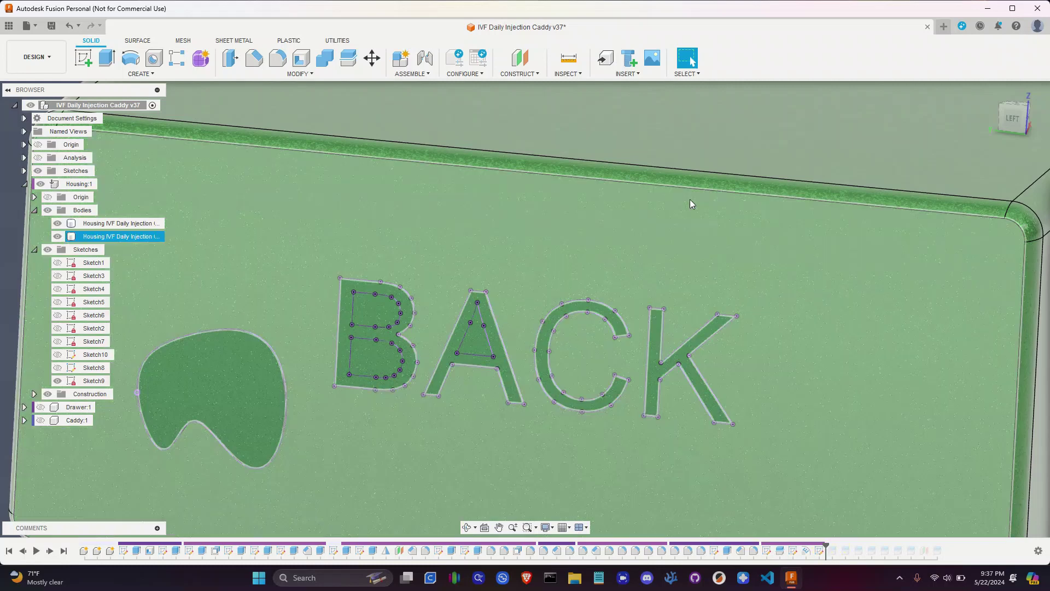
Step: Split the main housing body using the outer outline of the letter B as the splitting tool
{"action": "left_click", "coordinate": [350, 62]}
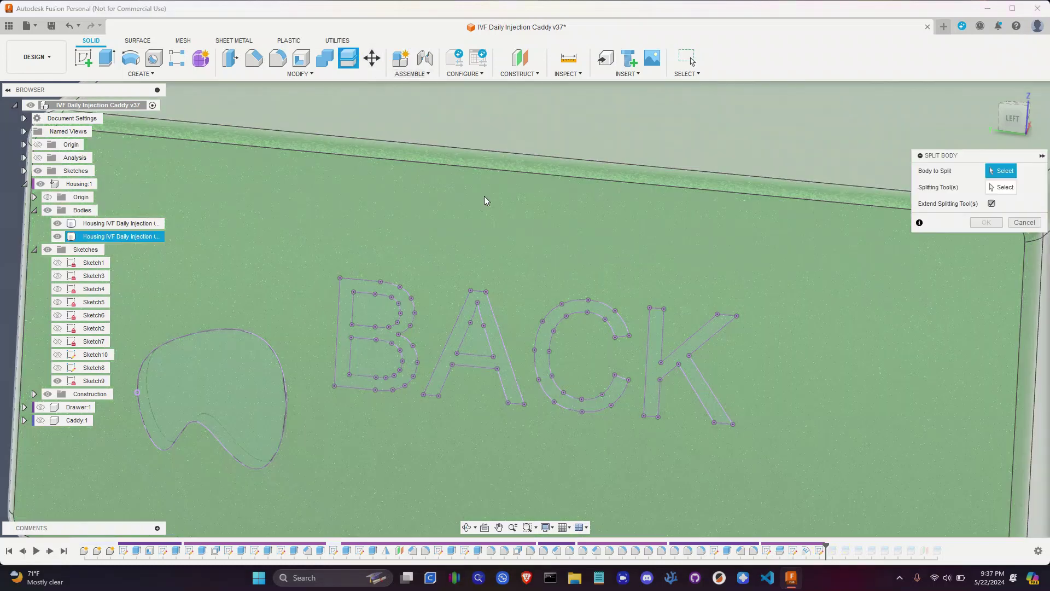
{"action": "left_click", "coordinate": [548, 214]}
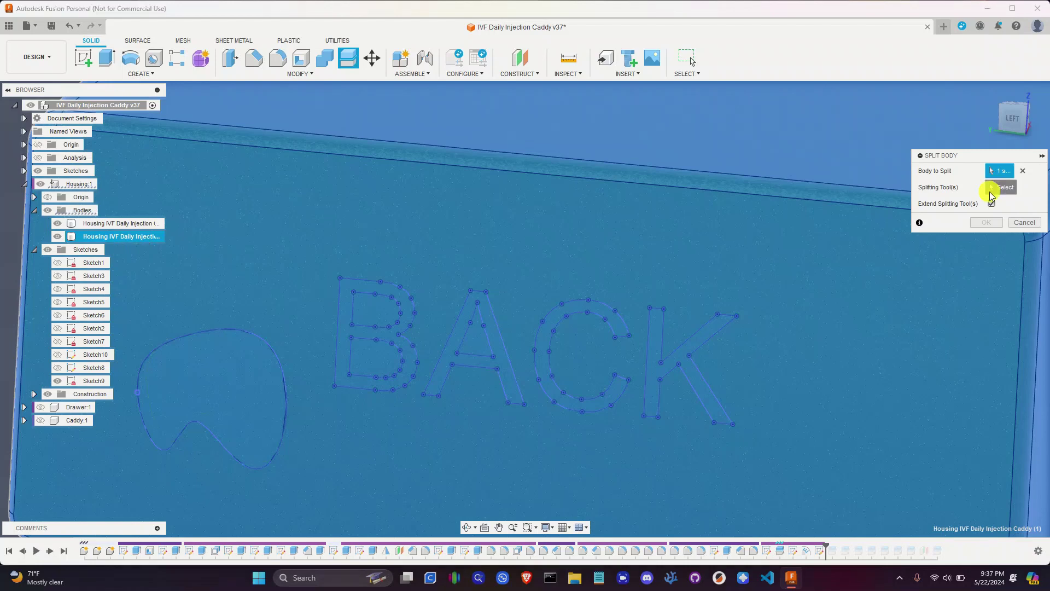
{"action": "left_click", "coordinate": [990, 183]}
{"action": "left_click", "coordinate": [397, 287]}
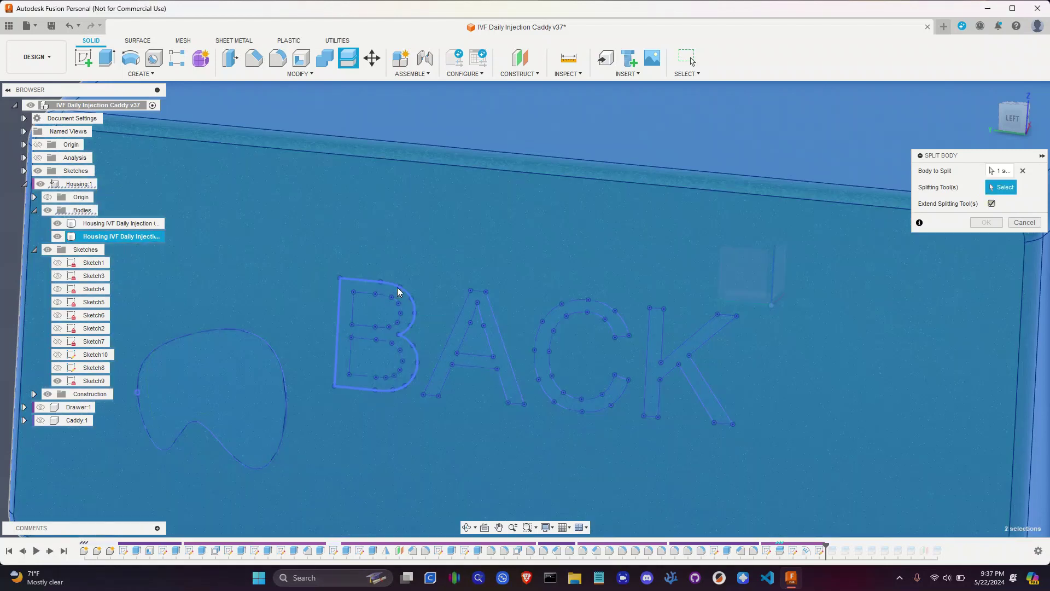
{"action": "mouse_move", "coordinate": [398, 287]}
{"action": "middle_mouse_down", "text": "shift"}
{"action": "mouse_move", "coordinate": [271, 412]}
{"action": "mouse_move", "coordinate": [340, 375]}
{"action": "mouse_move", "coordinate": [253, 355]}
{"action": "middle_mouse_up", "text": "shift"}
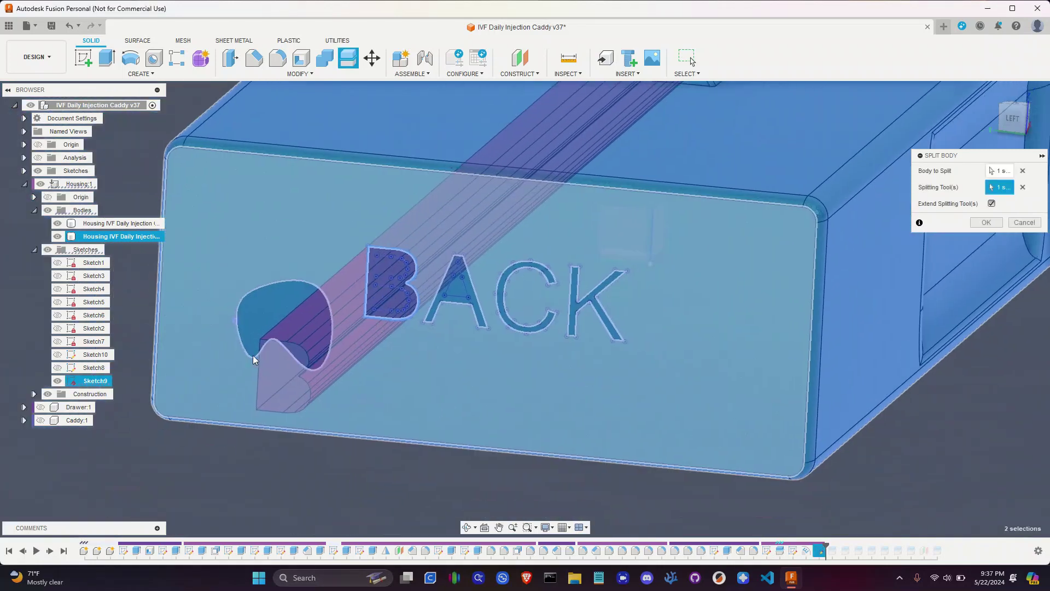
{"action": "left_click", "coordinate": [992, 203]}
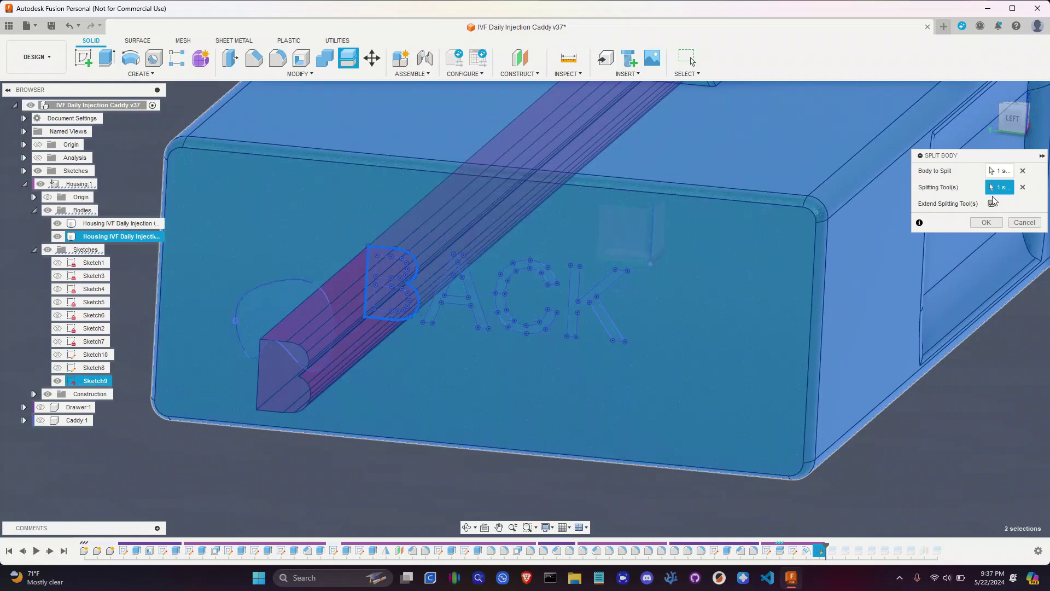
{"action": "left_click", "coordinate": [985, 223]}
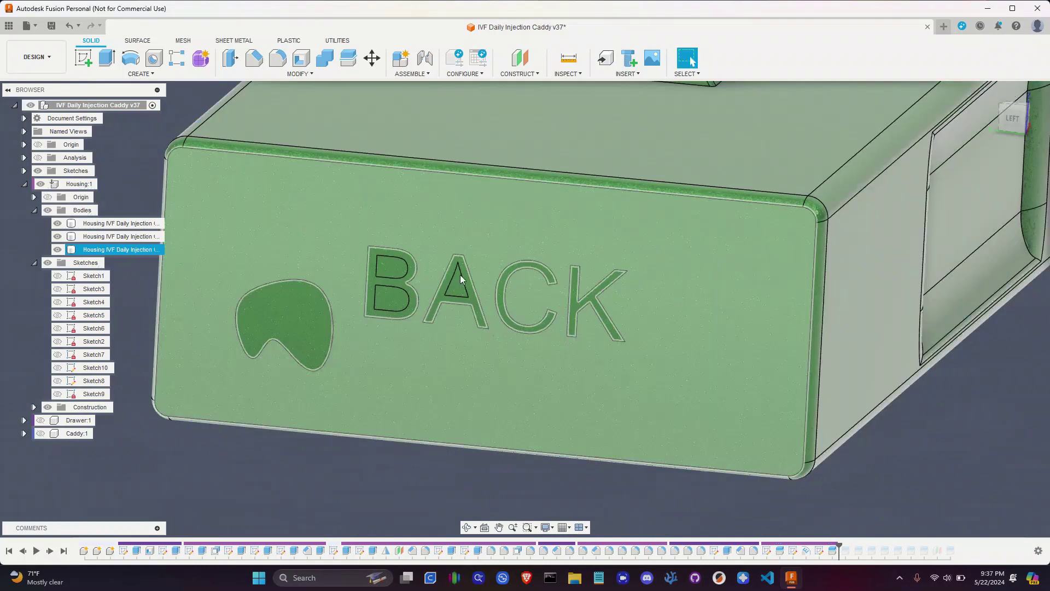
Step: Inspect the separated body of the letter B together with the main housing body
{"action": "scroll", "coordinate": [400, 273], "scroll_direction": "up", "scroll_amount": 3}
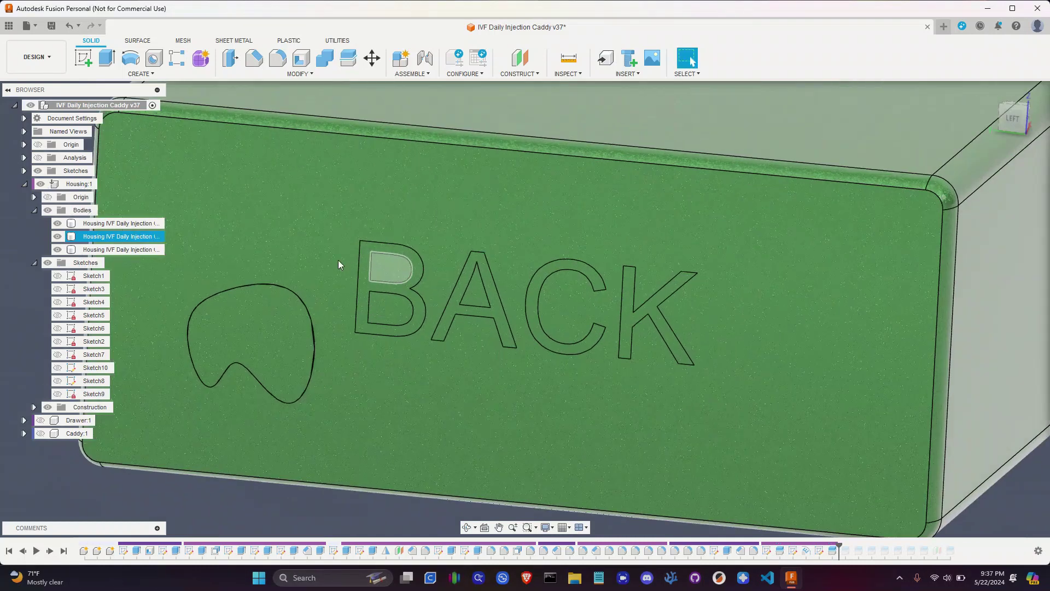
{"action": "left_click", "coordinate": [130, 249], "text": "ctrl"}
{"action": "scroll", "coordinate": [475, 224], "scroll_direction": "up", "scroll_amount": 3}
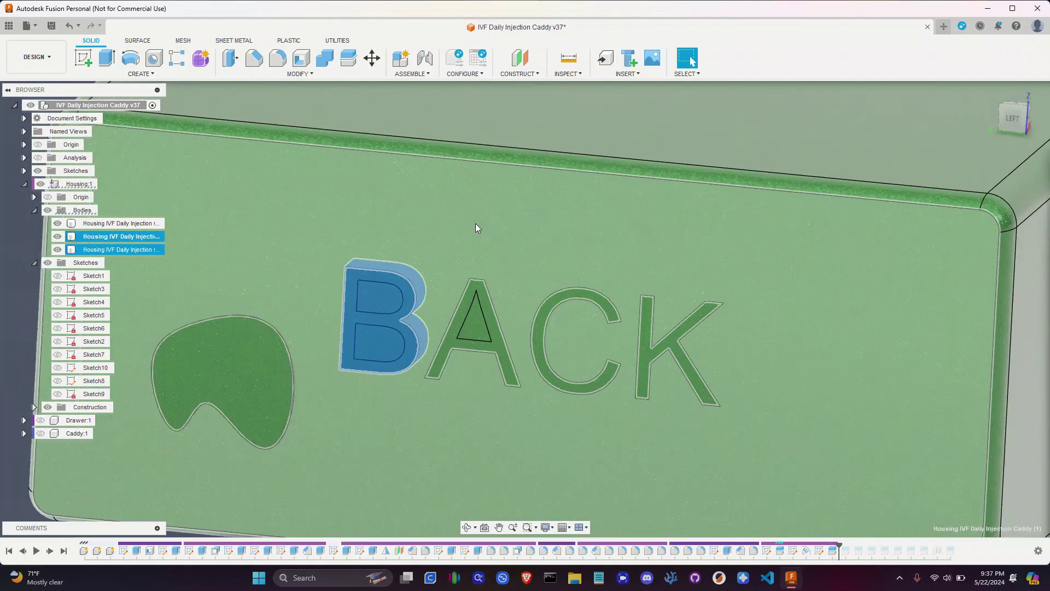
{"action": "middle_click_drag", "start_coordinate": [474, 235], "coordinate": [460, 194]}
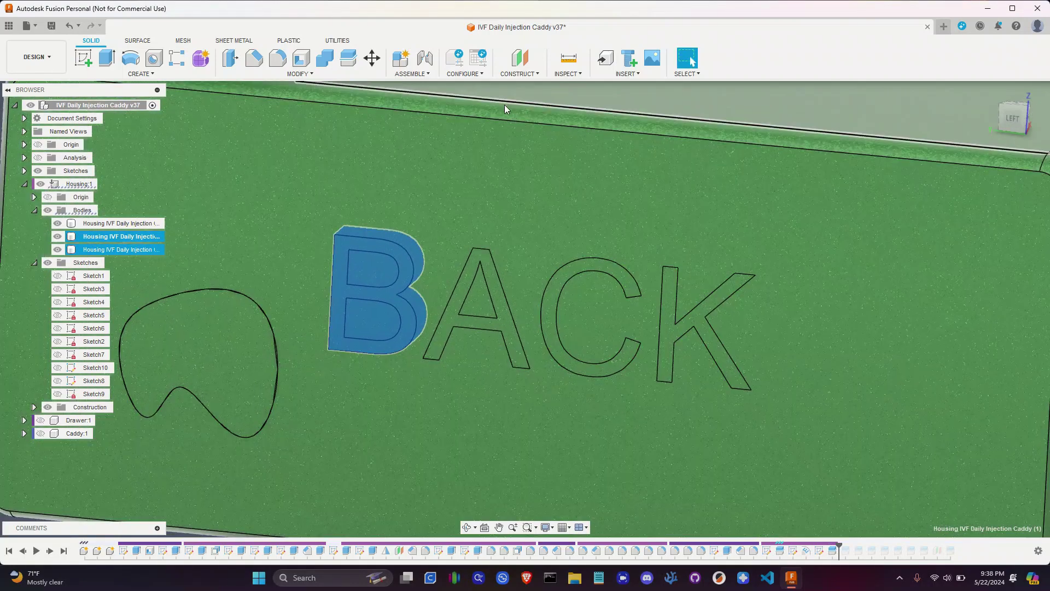
Step: Try to split the letter B body using the edges around its upper inner loop as splitting tools
{"action": "left_click", "coordinate": [385, 267]}
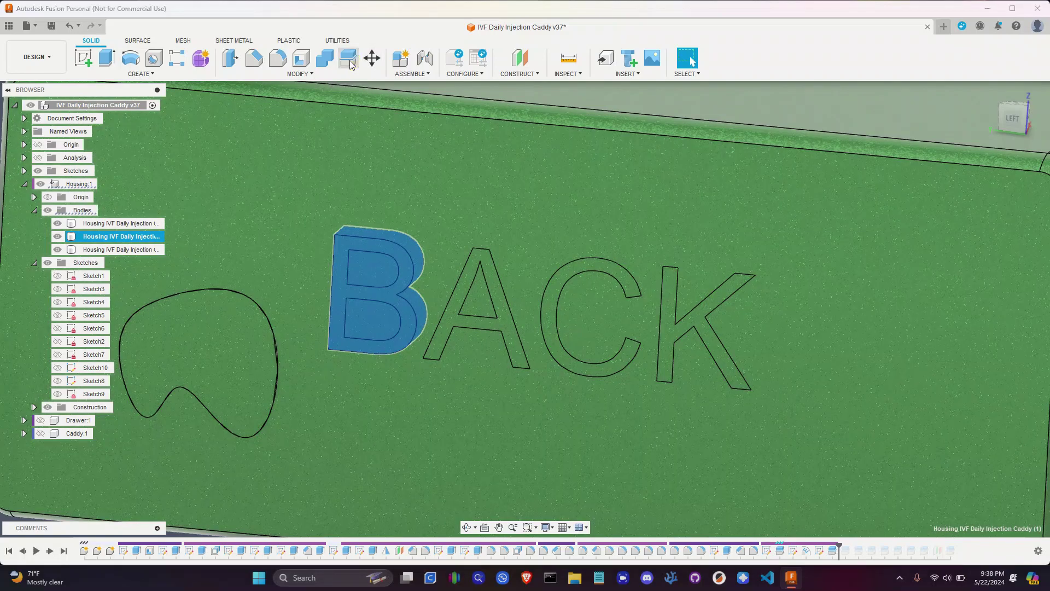
{"action": "left_click", "coordinate": [348, 57]}
{"action": "left_click", "coordinate": [1001, 188]}
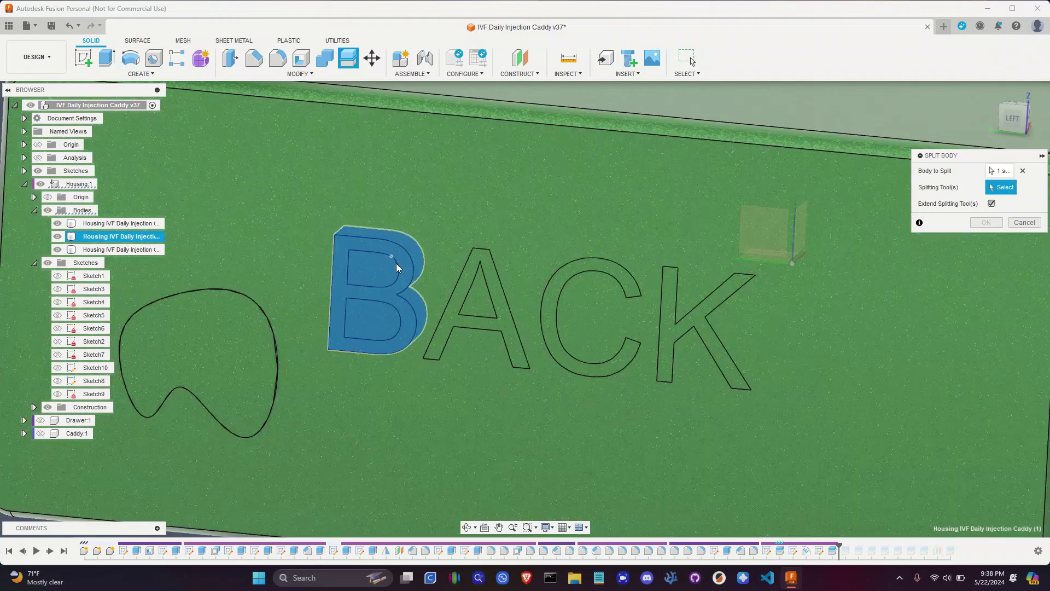
{"action": "left_click", "coordinate": [398, 271]}
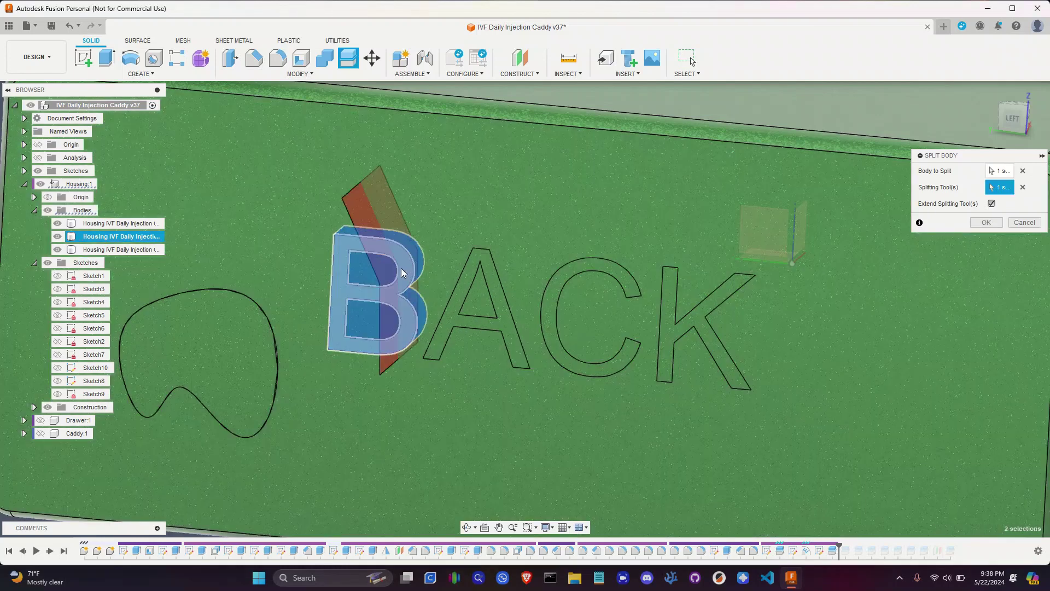
{"action": "left_click", "coordinate": [399, 268]}
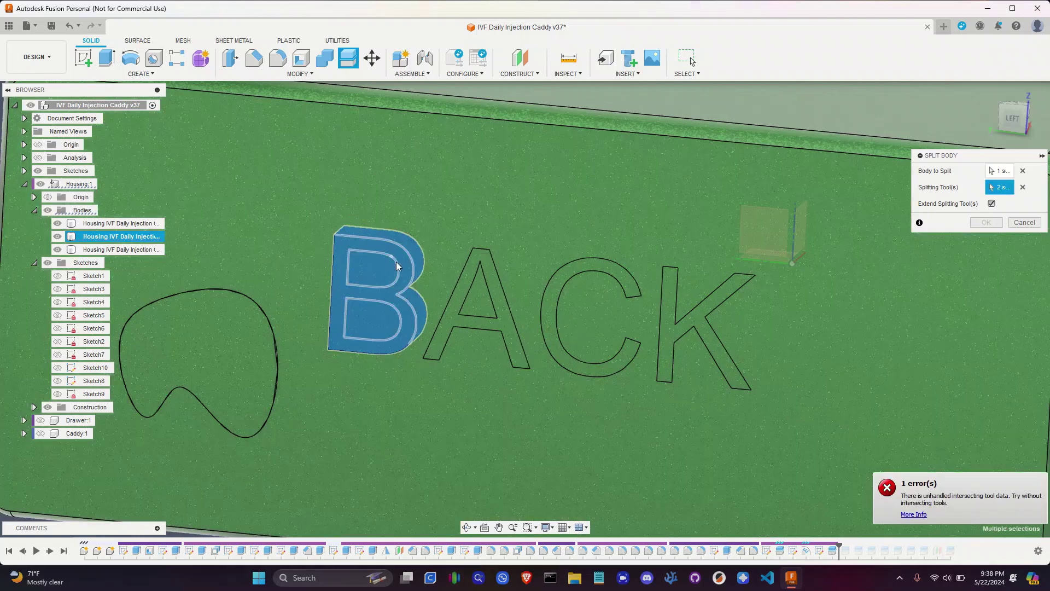
{"action": "left_click", "coordinate": [361, 249]}
{"action": "left_click", "coordinate": [355, 267]}
{"action": "scroll", "coordinate": [353, 267], "scroll_direction": "down", "scroll_amount": 3}
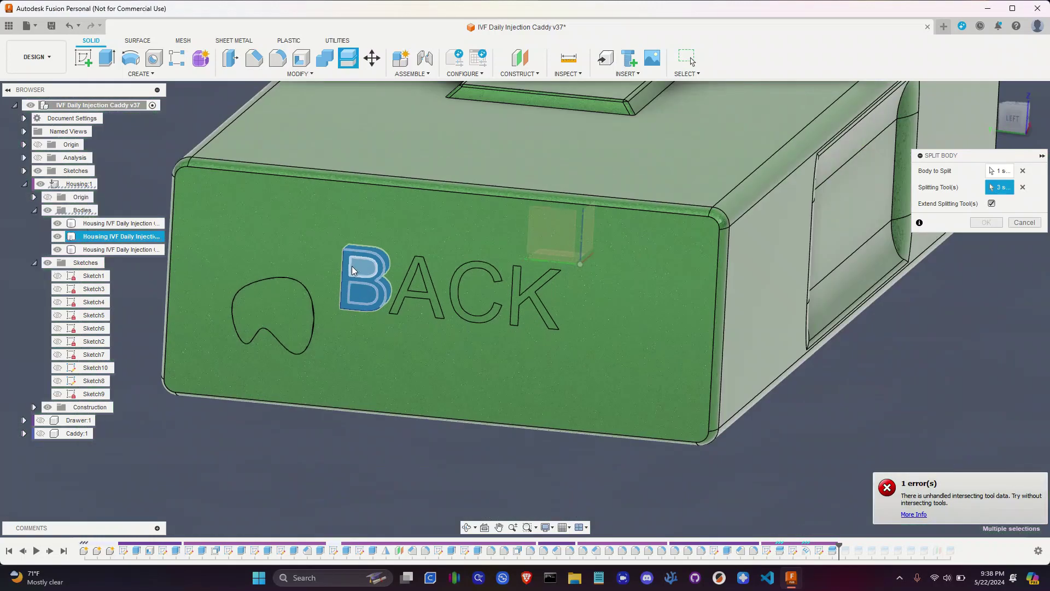
{"action": "scroll", "coordinate": [352, 269], "scroll_direction": "up", "scroll_amount": 3}
{"action": "left_click", "coordinate": [348, 273]}
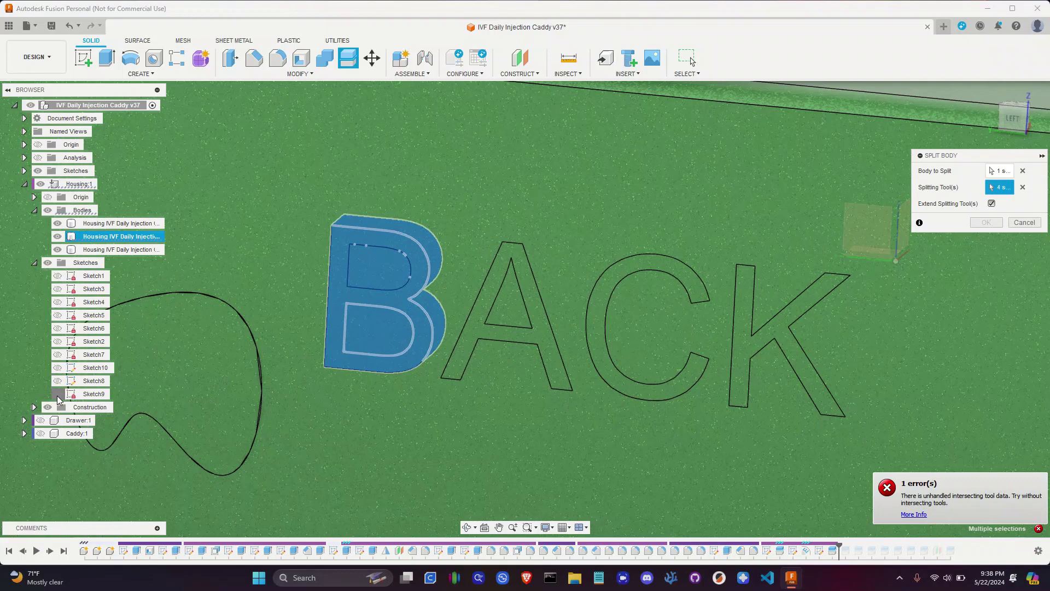
Step: Show Sketch9 and split the letter B body using only the sketch profile of its upper inner loop as the splitting tool
{"action": "left_click", "coordinate": [57, 394]}
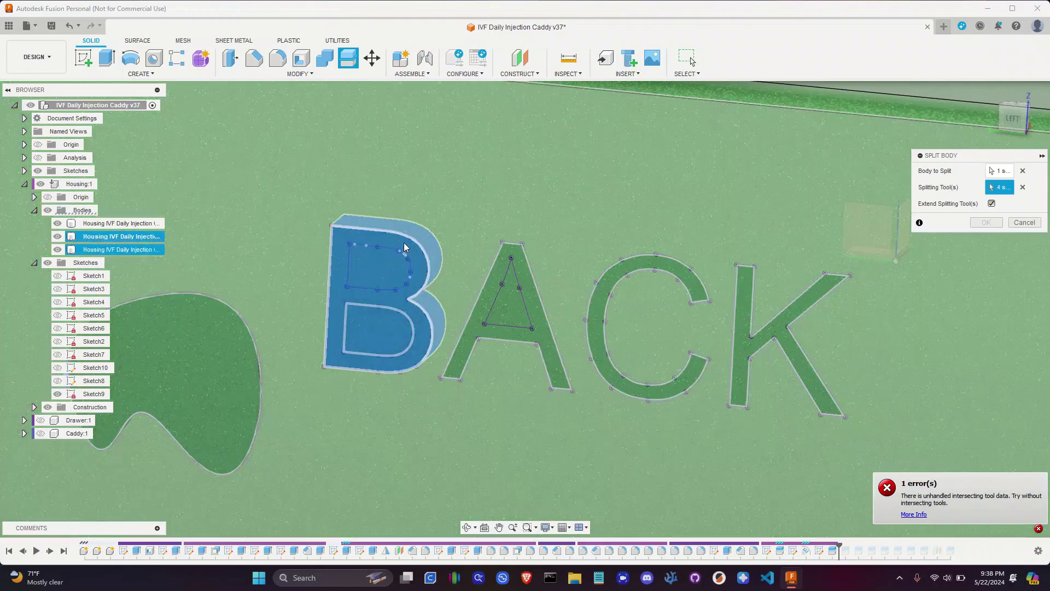
{"action": "left_click", "coordinate": [397, 254]}
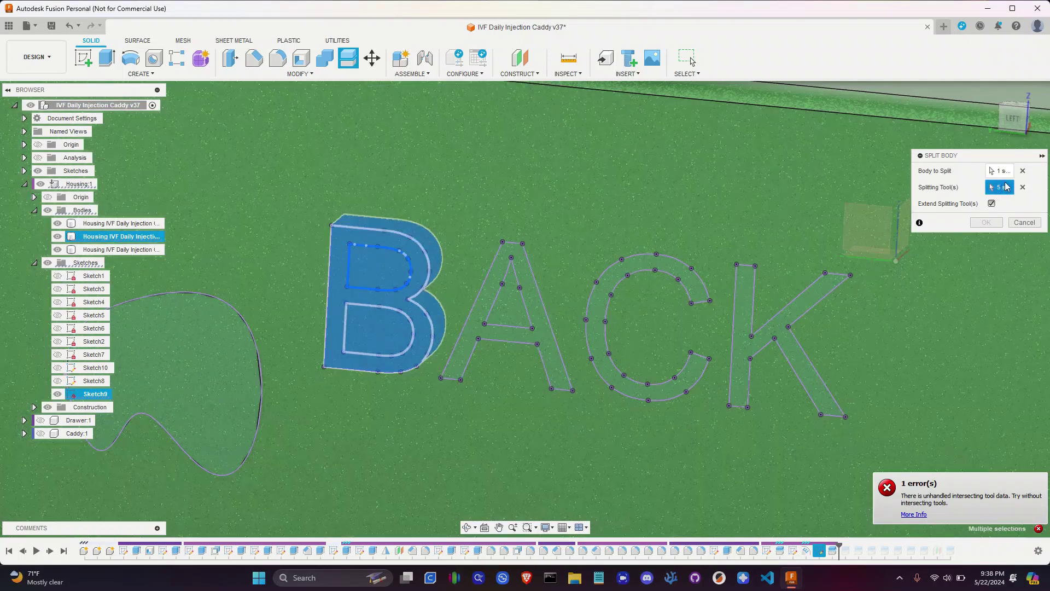
{"action": "left_click", "coordinate": [1023, 187]}
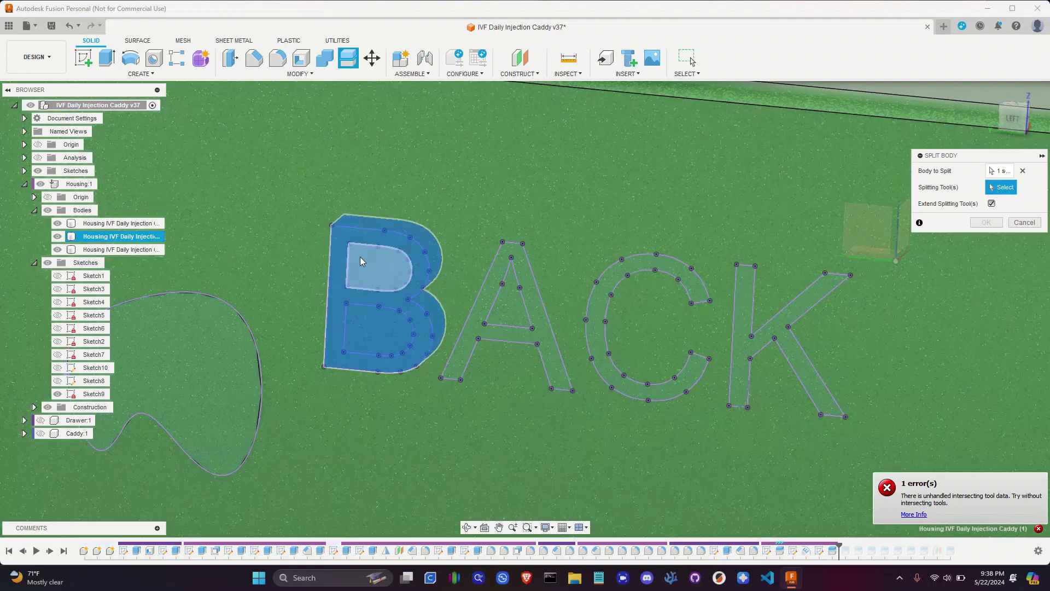
{"action": "left_click", "coordinate": [367, 245]}
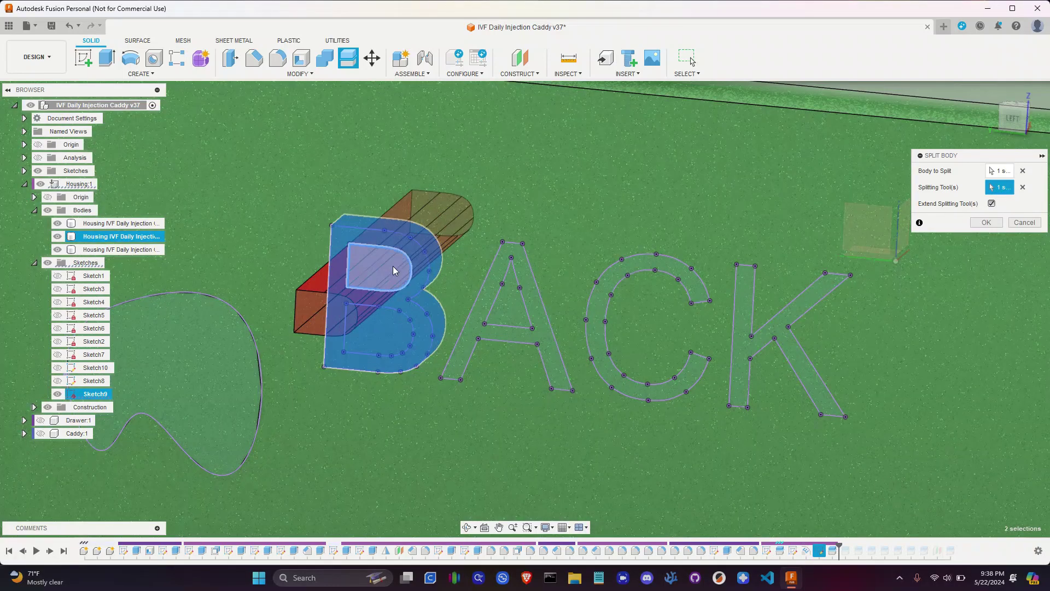
{"action": "left_click", "coordinate": [412, 325]}
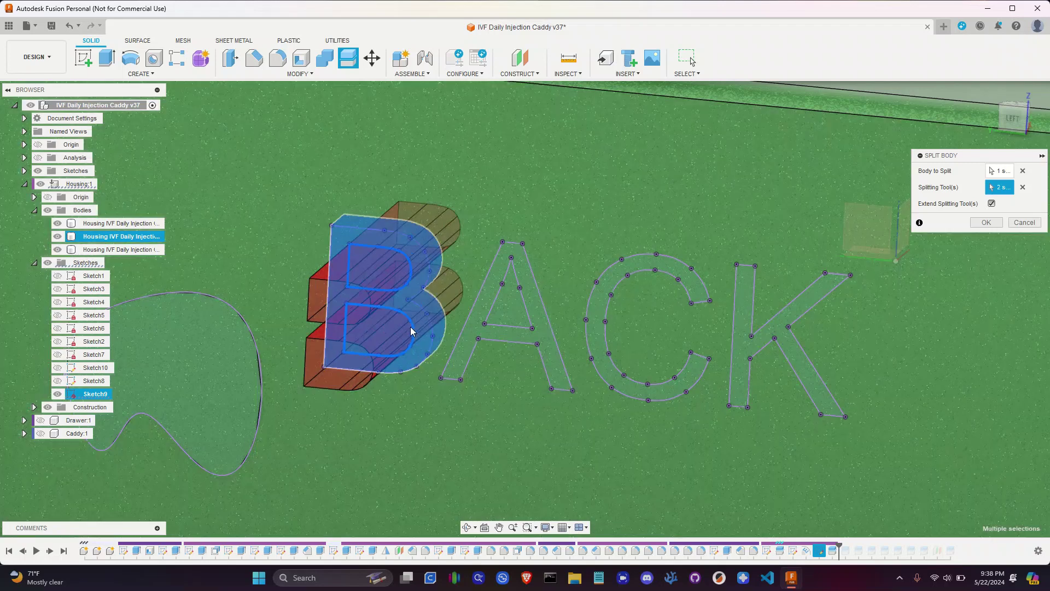
{"action": "left_click", "coordinate": [412, 327]}
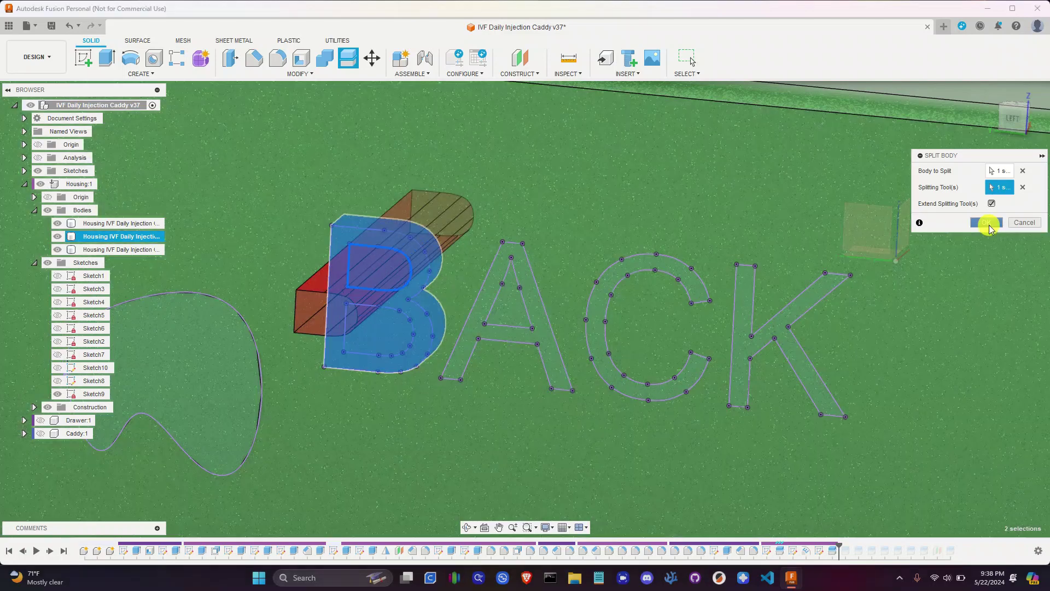
{"action": "left_click", "coordinate": [988, 223]}
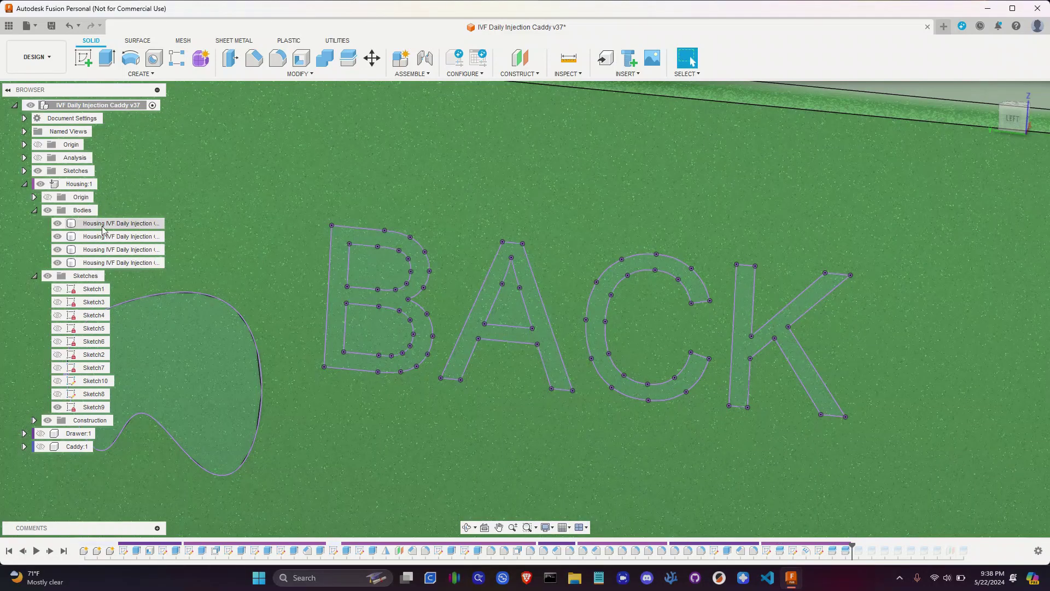
Step: Split the remaining letter B body using the lower inner loop of the B in Sketch9 as the splitting tool
{"action": "left_click", "coordinate": [121, 252]}
{"action": "left_click", "coordinate": [121, 237]}
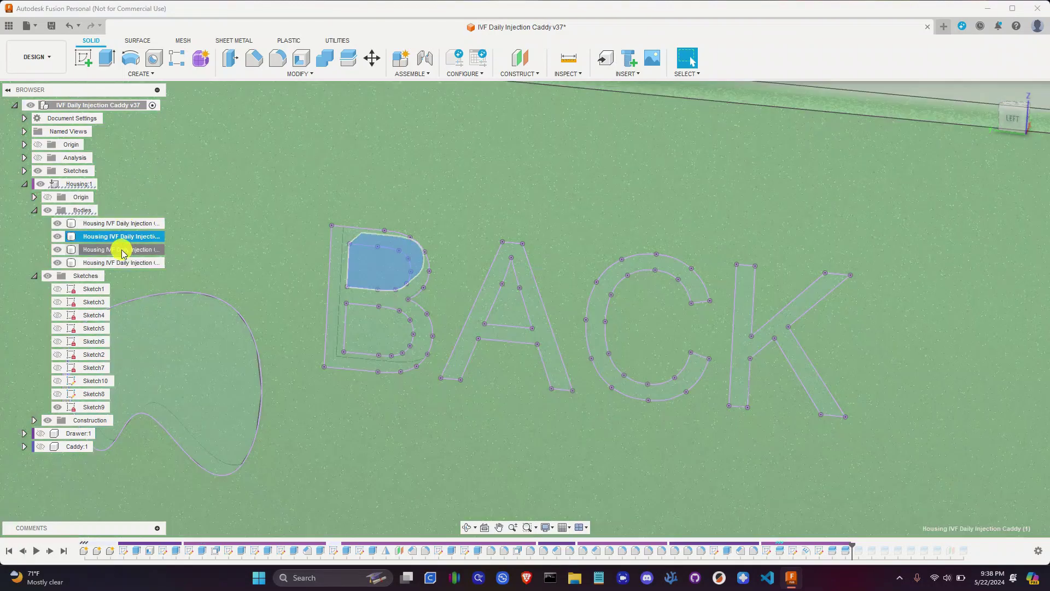
{"action": "left_click", "coordinate": [121, 263]}
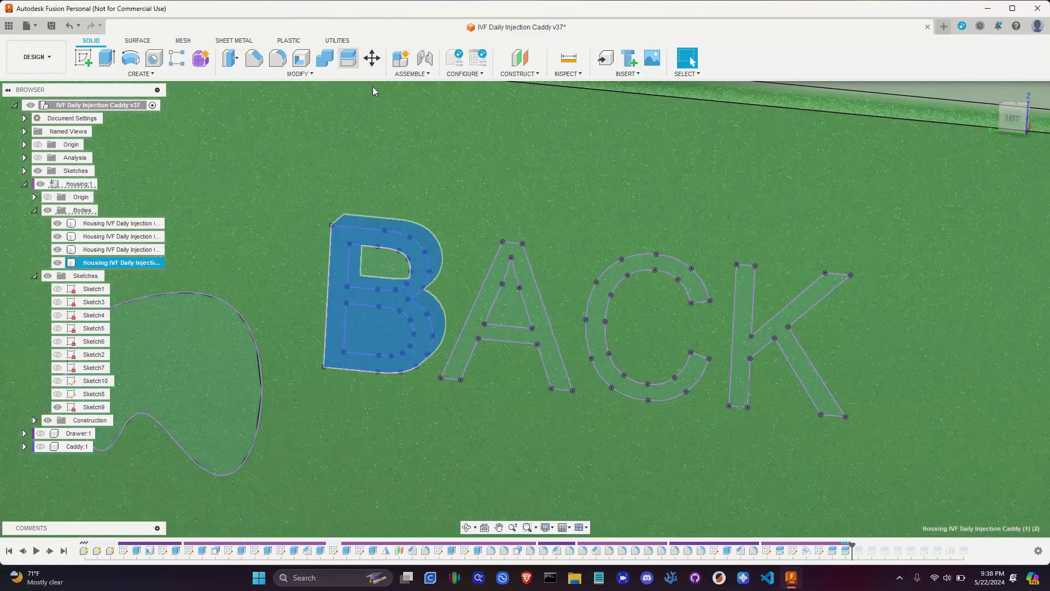
{"action": "left_click", "coordinate": [348, 57]}
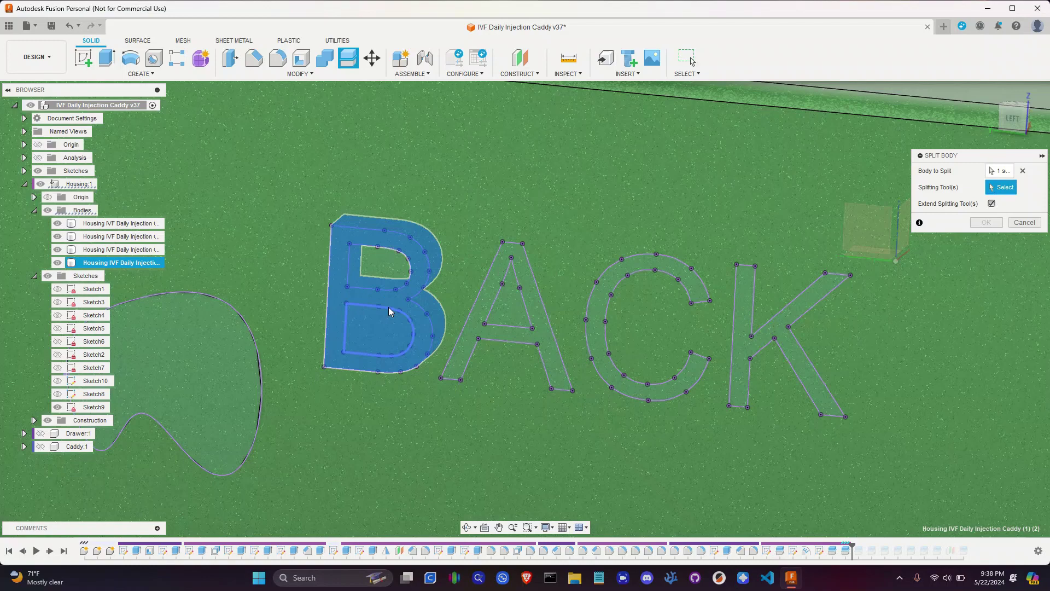
{"action": "left_click", "coordinate": [388, 307]}
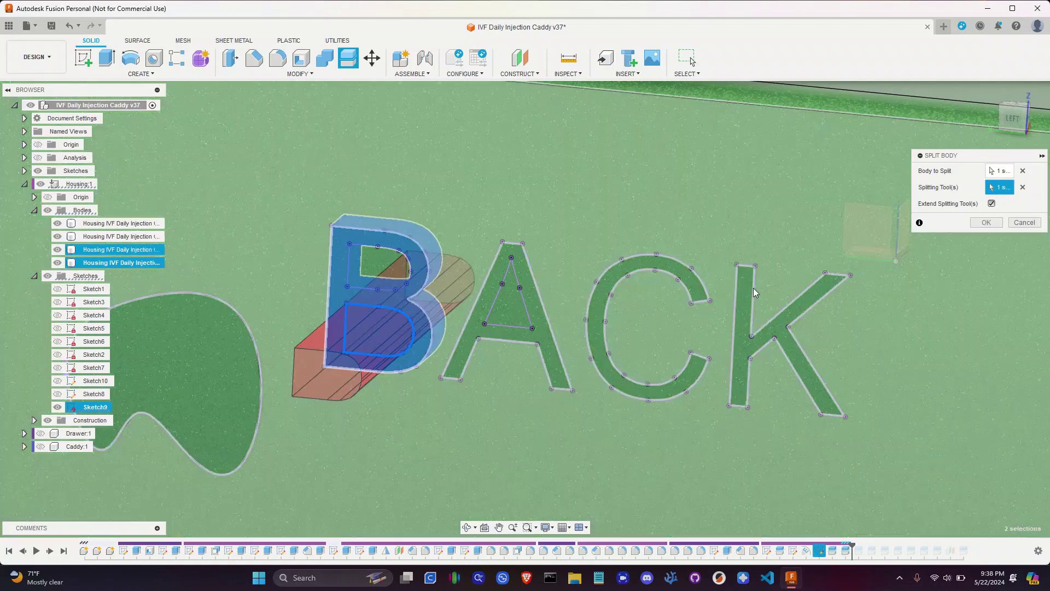
{"action": "left_click", "coordinate": [986, 222]}
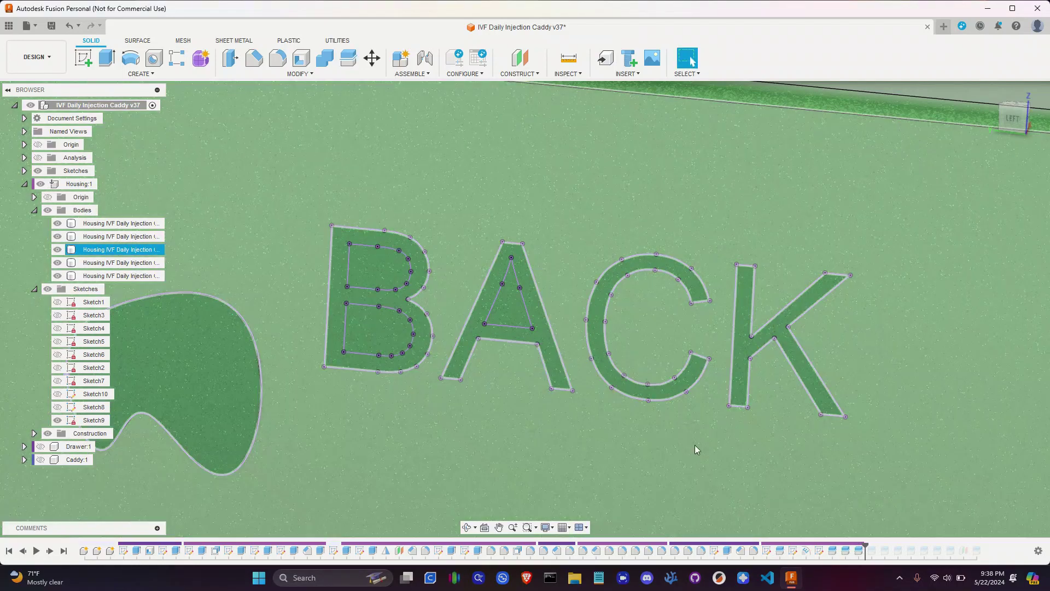
Step: Delete the three letter B split features from the timeline
{"action": "key", "text": "Escape"}
{"action": "left_click", "coordinate": [859, 551]}
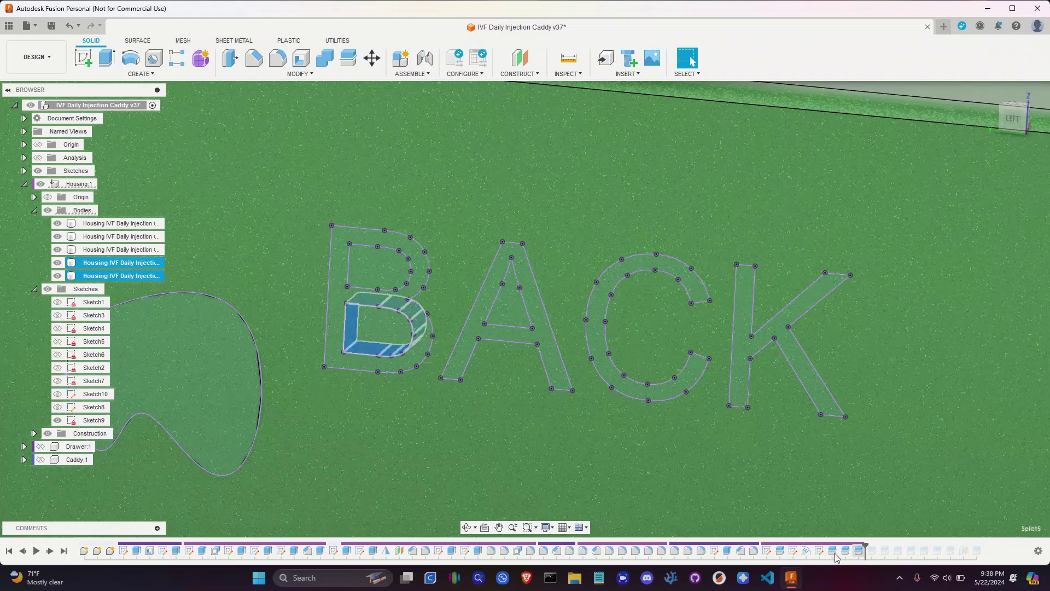
{"action": "left_click", "coordinate": [832, 551], "text": "shift"}
{"action": "right_click", "coordinate": [835, 556]}
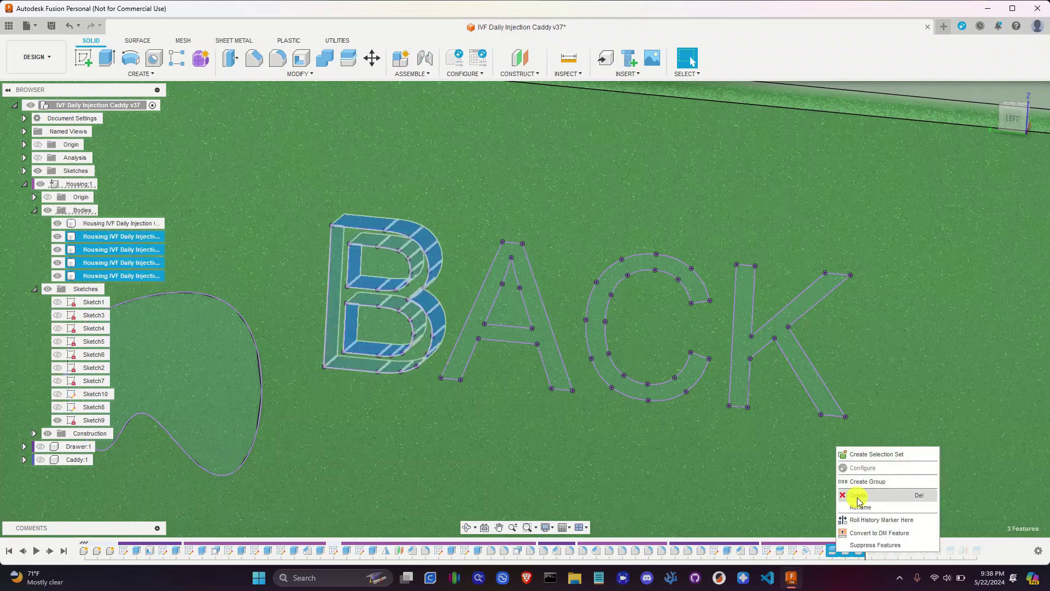
{"action": "left_click", "coordinate": [855, 493]}
Step: Roll the timeline forward past the existing letter splits and check the separate K and B bodies
{"action": "left_click_drag", "start_coordinate": [826, 545], "coordinate": [919, 545]}
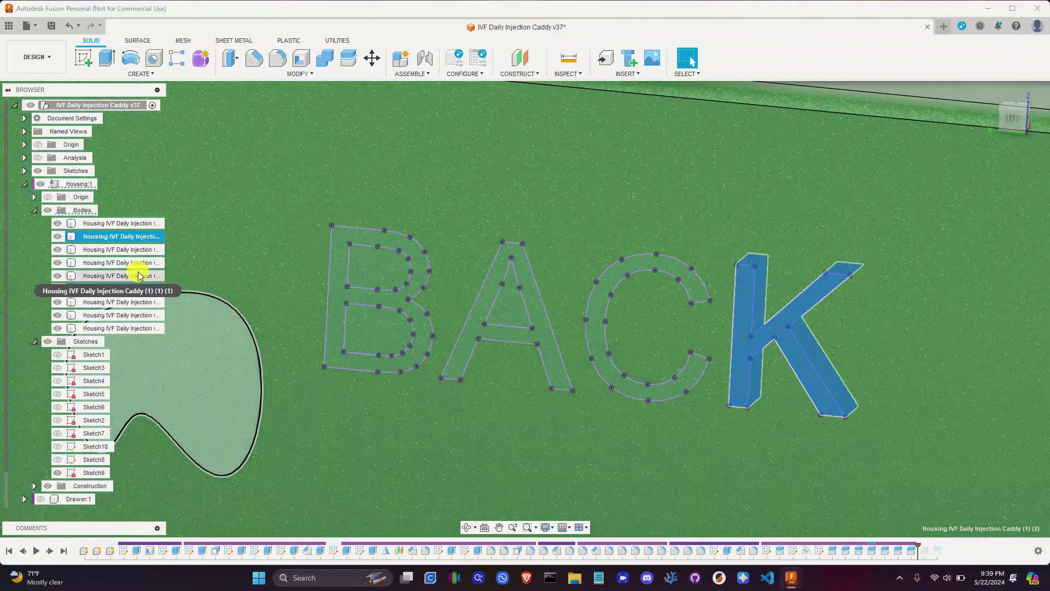
{"action": "left_click", "coordinate": [138, 275]}
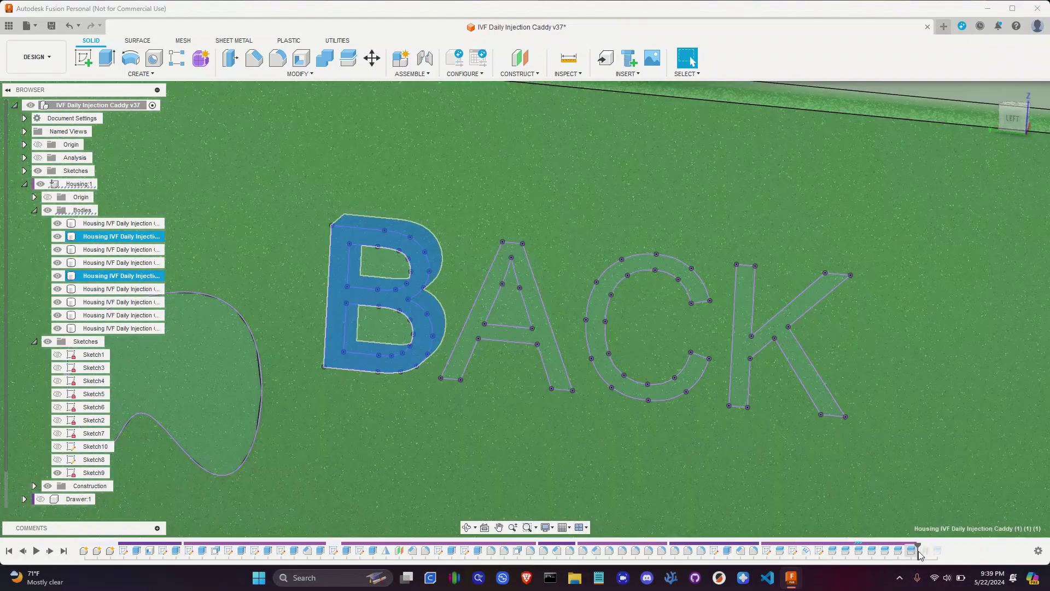
{"action": "left_click", "coordinate": [919, 550]}
Step: Delete the existing offset plane and the split feature following it at the end of the timeline
{"action": "left_click_drag", "start_coordinate": [920, 544], "coordinate": [930, 545]}
{"action": "scroll", "coordinate": [923, 515], "scroll_direction": "up", "scroll_amount": 3}
{"action": "scroll", "coordinate": [922, 438], "scroll_direction": "down", "scroll_amount": 1}
{"action": "scroll", "coordinate": [921, 428], "scroll_direction": "down", "scroll_amount": 6}
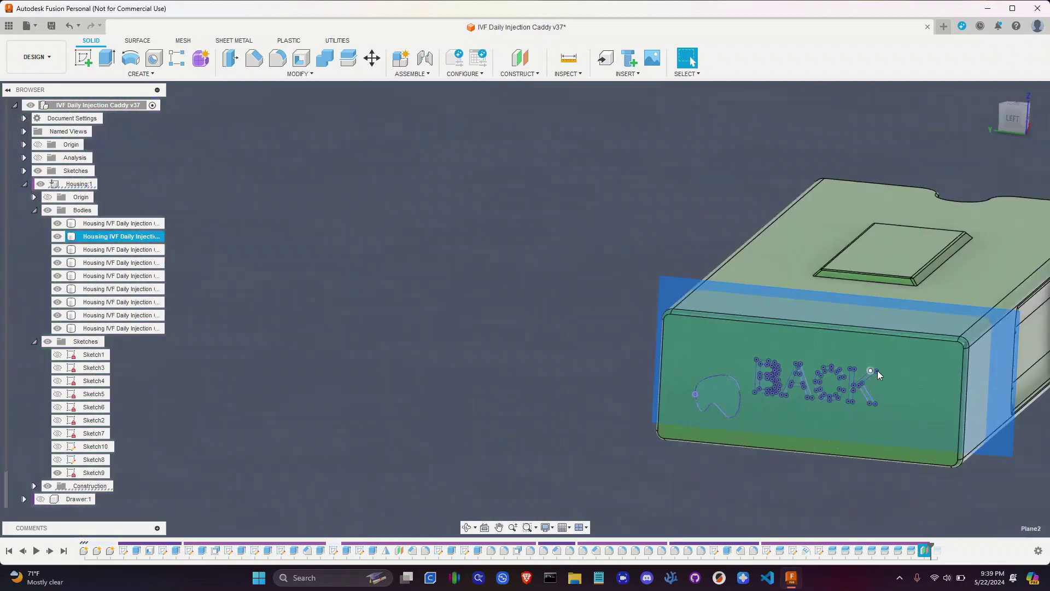
{"action": "middle_click_drag", "start_coordinate": [878, 369], "coordinate": [677, 393]}
{"action": "middle_click_drag", "start_coordinate": [854, 383], "coordinate": [792, 423], "text": "shift"}
{"action": "scroll", "coordinate": [717, 323], "scroll_direction": "up", "scroll_amount": 3}
{"action": "middle_click_drag", "start_coordinate": [712, 437], "coordinate": [757, 323]}
{"action": "scroll", "coordinate": [745, 301], "scroll_direction": "down", "scroll_amount": 1}
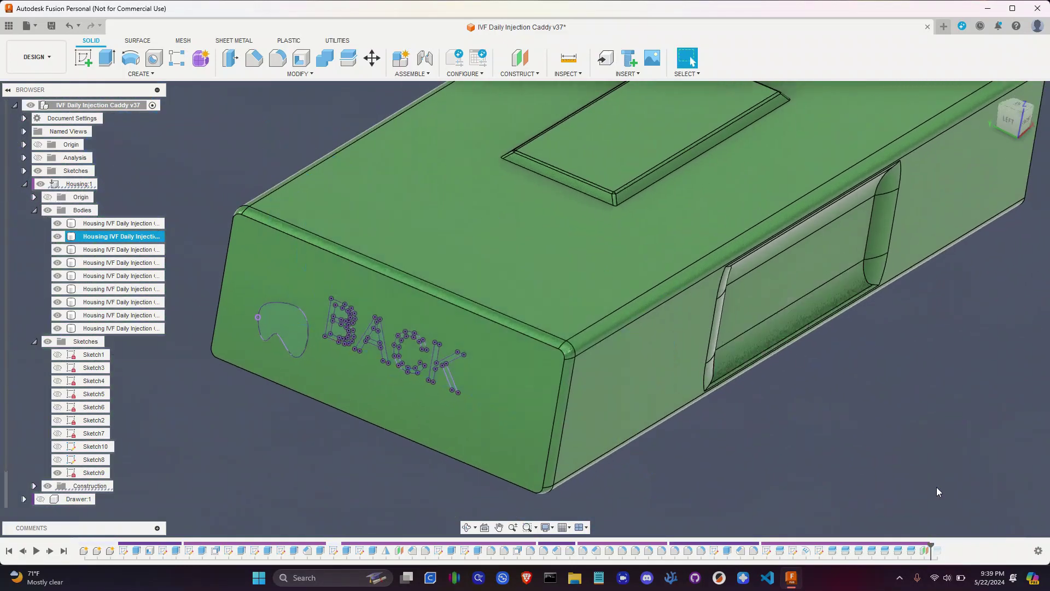
{"action": "left_click", "coordinate": [924, 551]}
{"action": "right_click", "coordinate": [924, 551]}
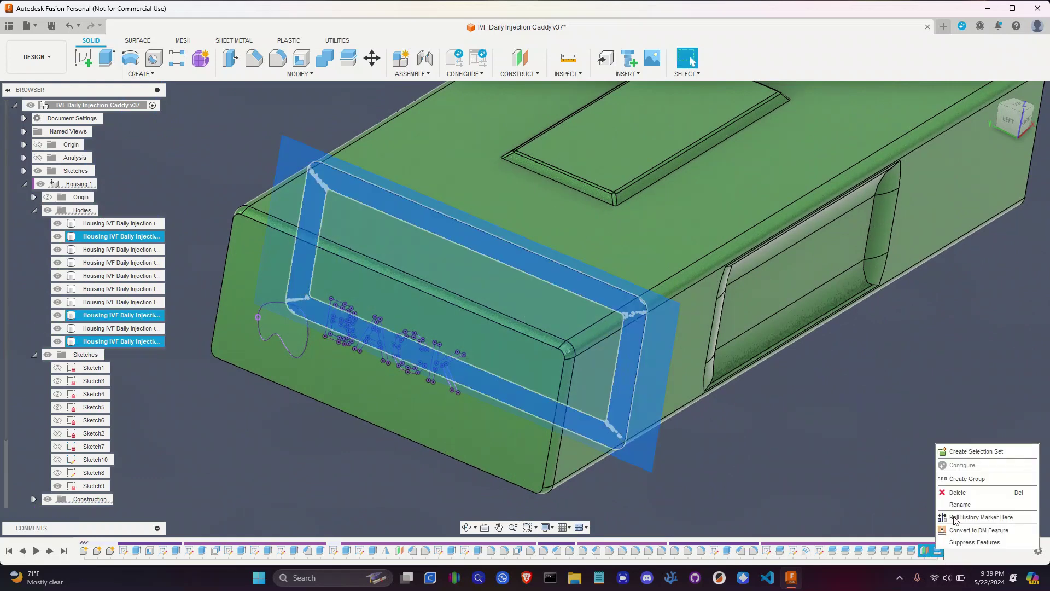
{"action": "left_click", "coordinate": [958, 492]}
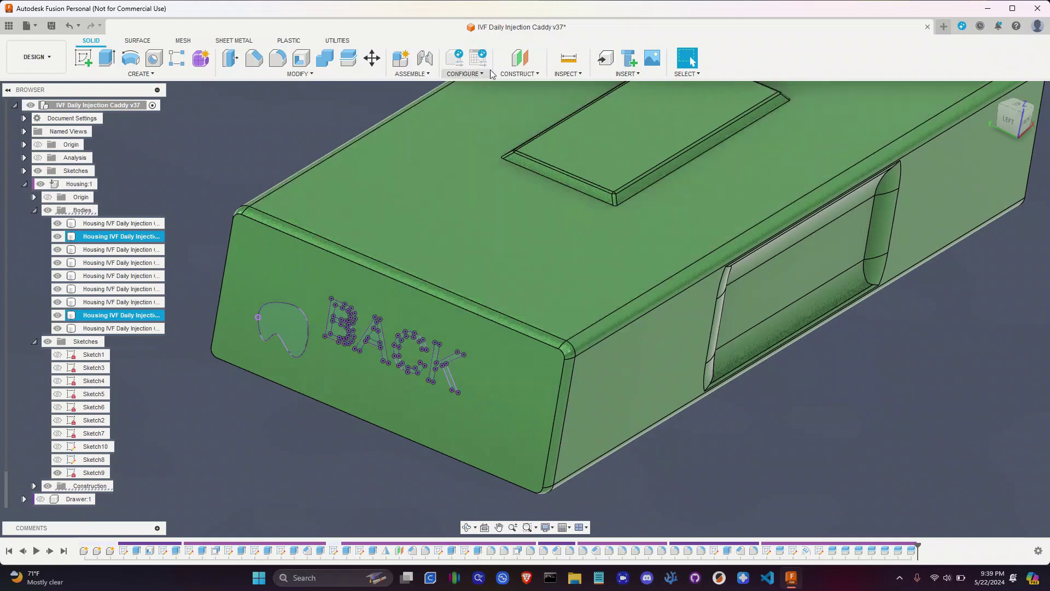
Step: Create a construction plane offset -35 mm from the housing end face that carries the BACK lettering
{"action": "left_click", "coordinate": [521, 58]}
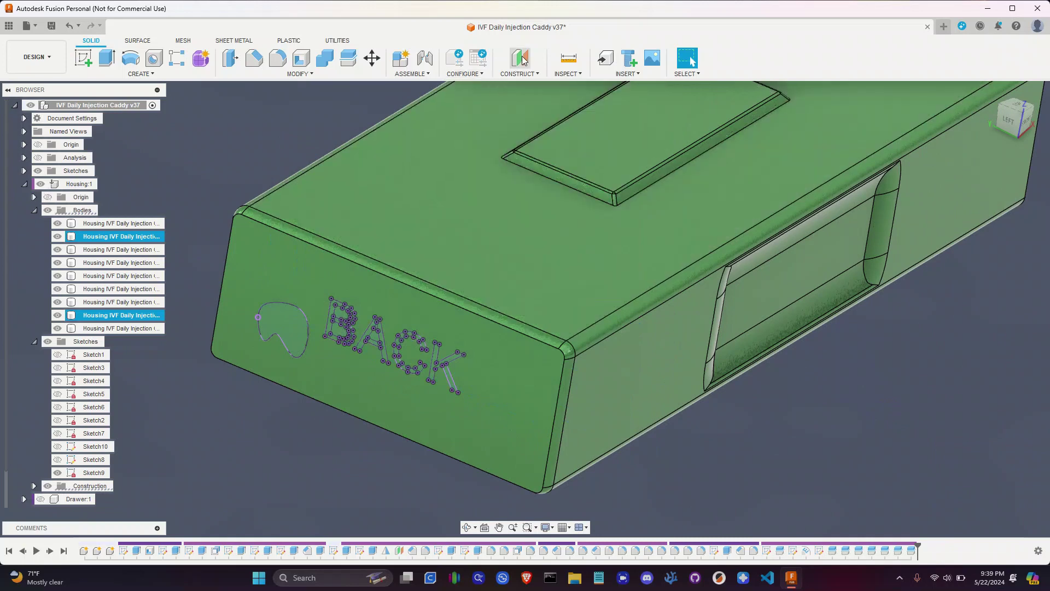
{"action": "left_click", "coordinate": [509, 371]}
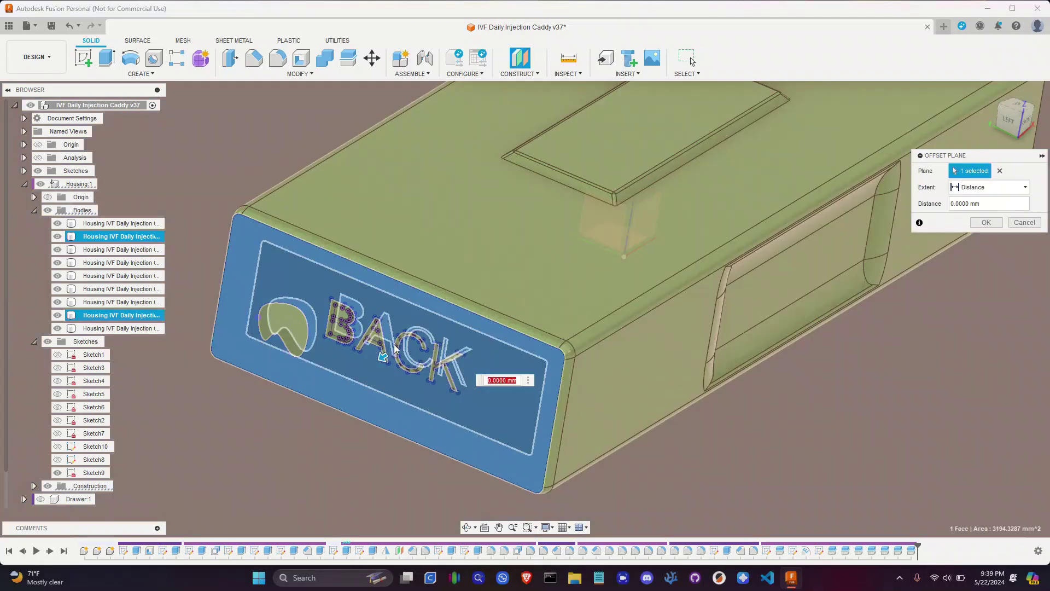
{"action": "left_click_drag", "start_coordinate": [383, 358], "coordinate": [455, 301]}
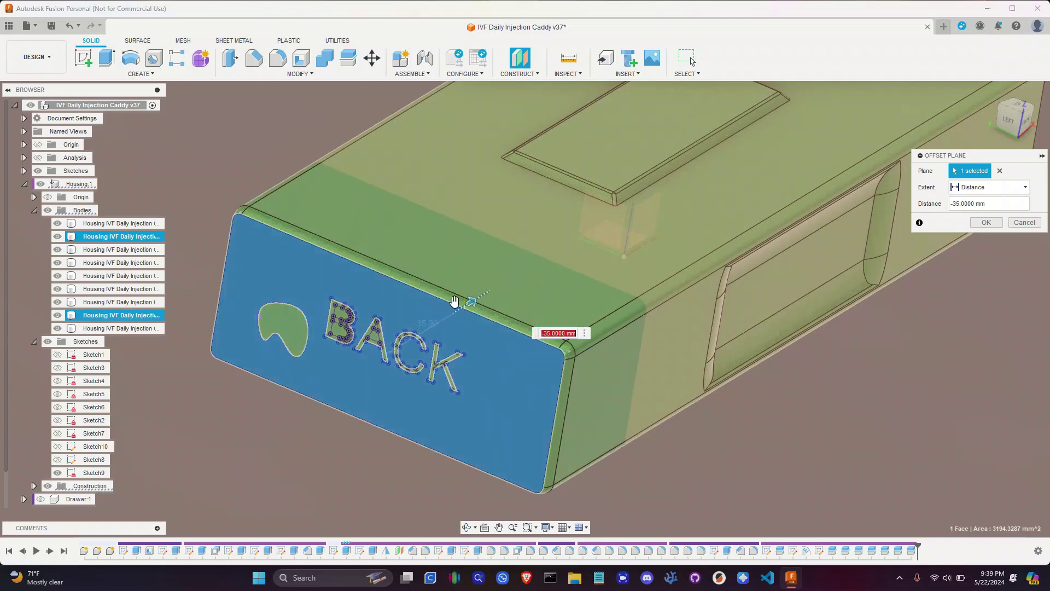
{"action": "left_click", "coordinate": [986, 223]}
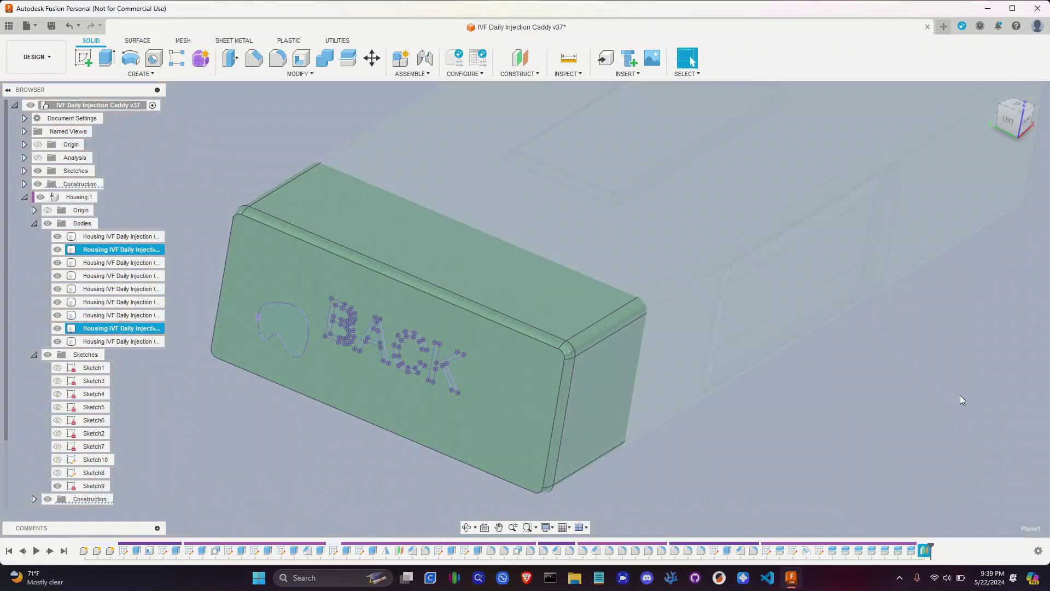
{"action": "left_click", "coordinate": [943, 399]}
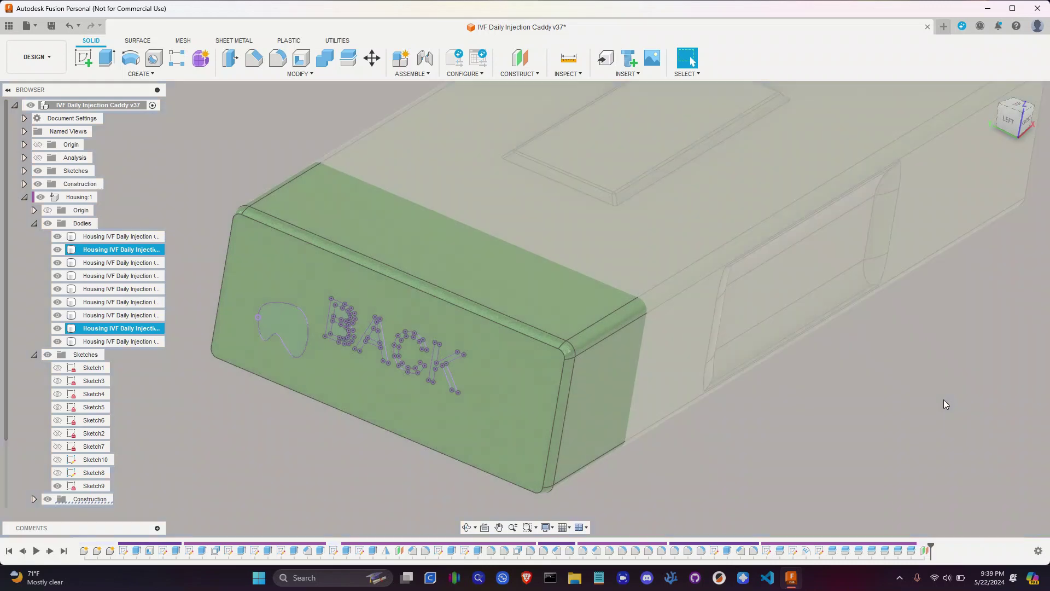
Step: Hide Sketch9 and split the main housing body using the offset construction plane as the splitting tool
{"action": "scroll", "coordinate": [764, 353], "scroll_direction": "down", "scroll_amount": 6}
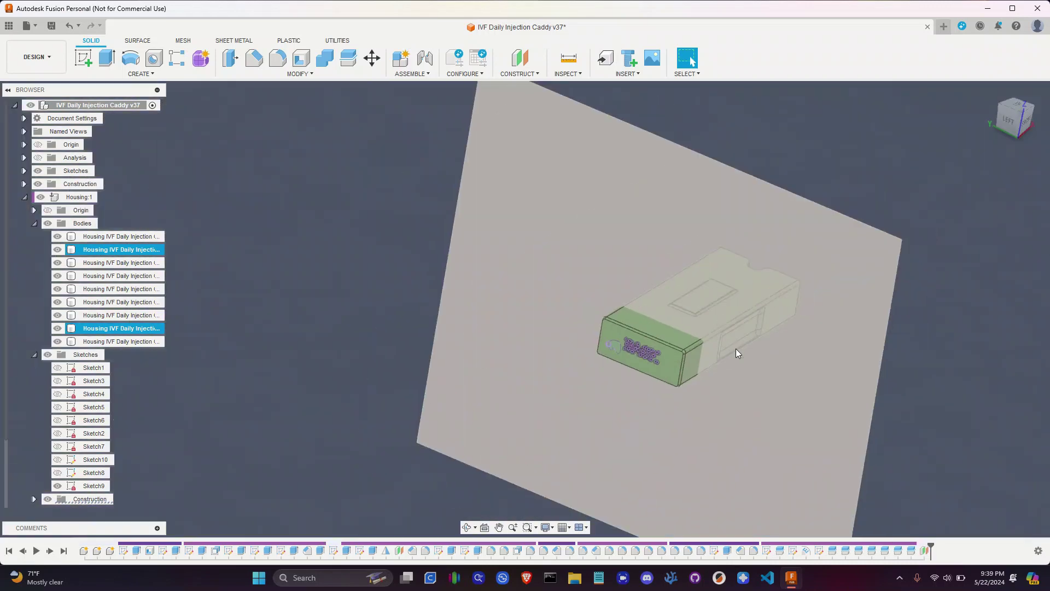
{"action": "scroll", "coordinate": [799, 333], "scroll_direction": "up", "scroll_amount": 2}
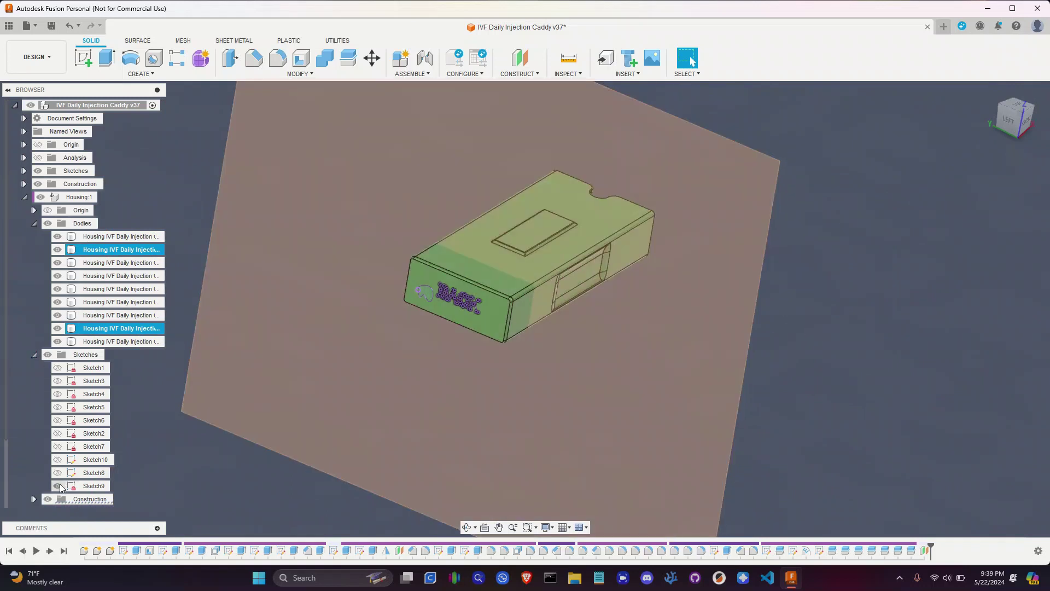
{"action": "left_click", "coordinate": [58, 486]}
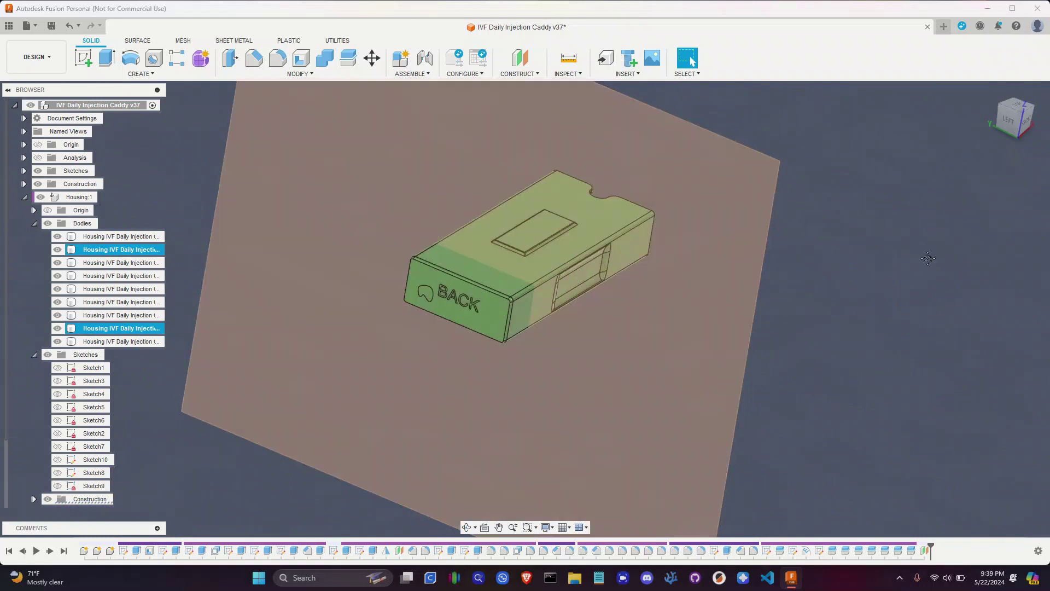
{"action": "middle_click_drag", "start_coordinate": [783, 118], "coordinate": [763, 143]}
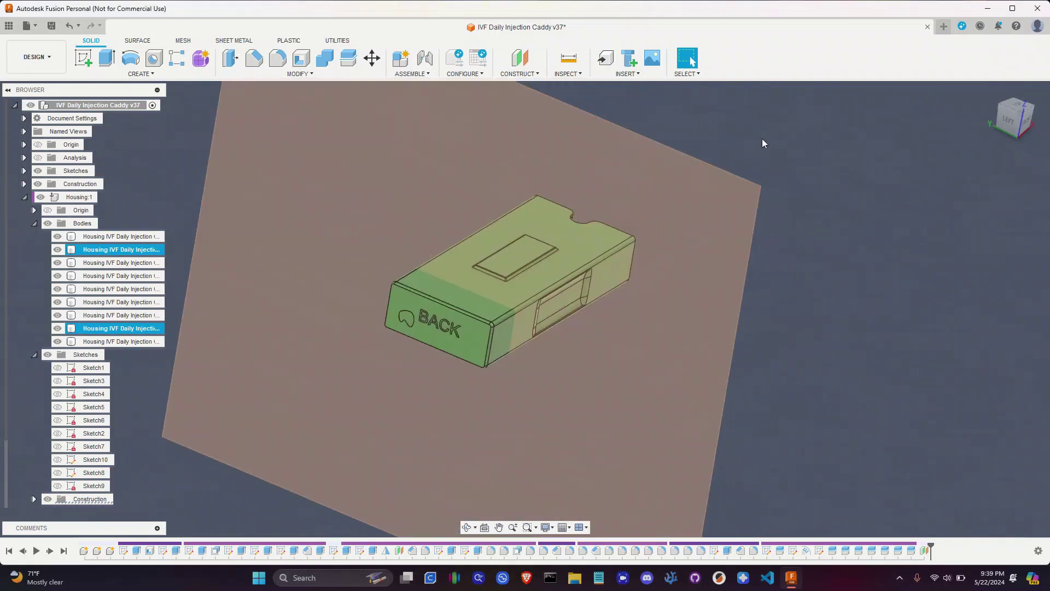
{"action": "left_click", "coordinate": [351, 62]}
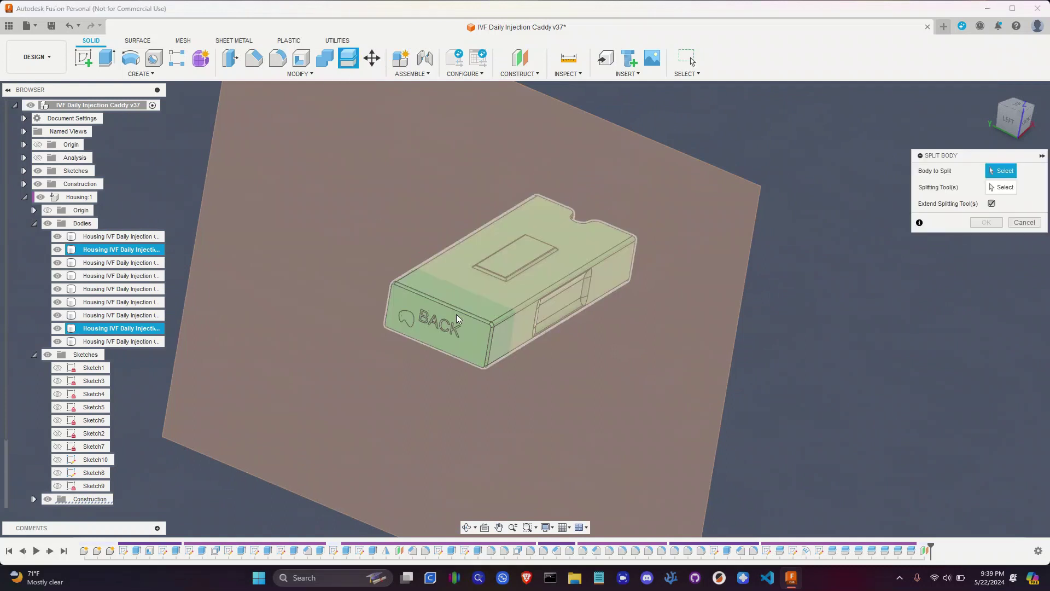
{"action": "left_click", "coordinate": [456, 314]}
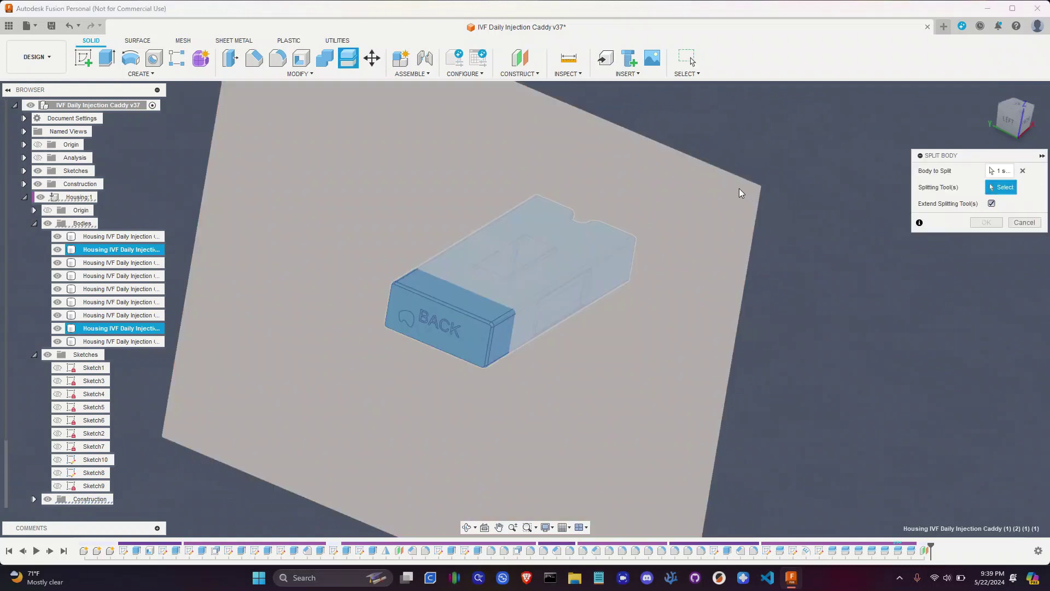
{"action": "left_click", "coordinate": [741, 188]}
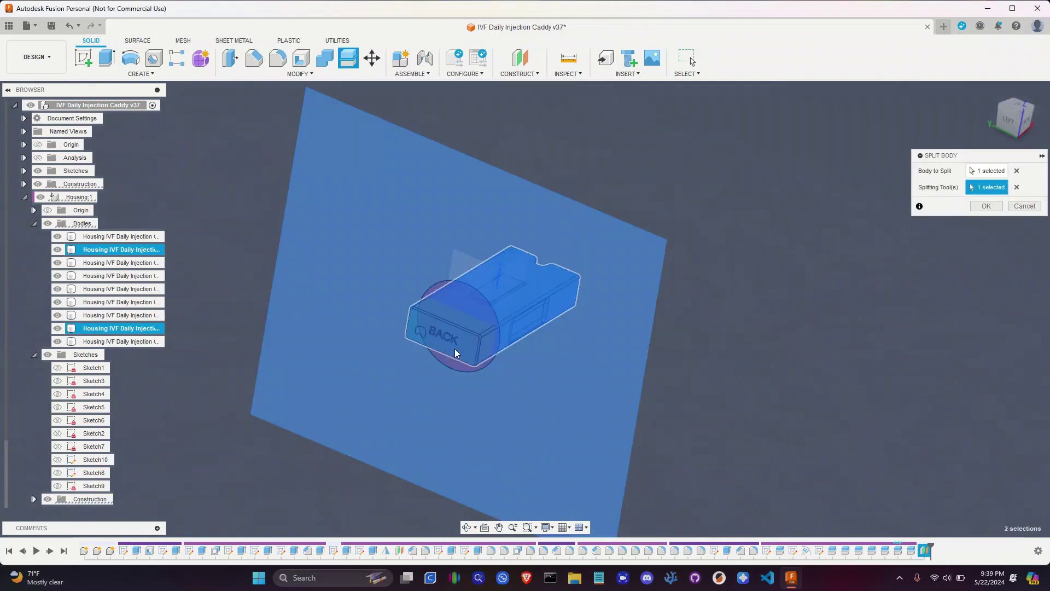
{"action": "scroll", "coordinate": [445, 346], "scroll_direction": "up", "scroll_amount": 3}
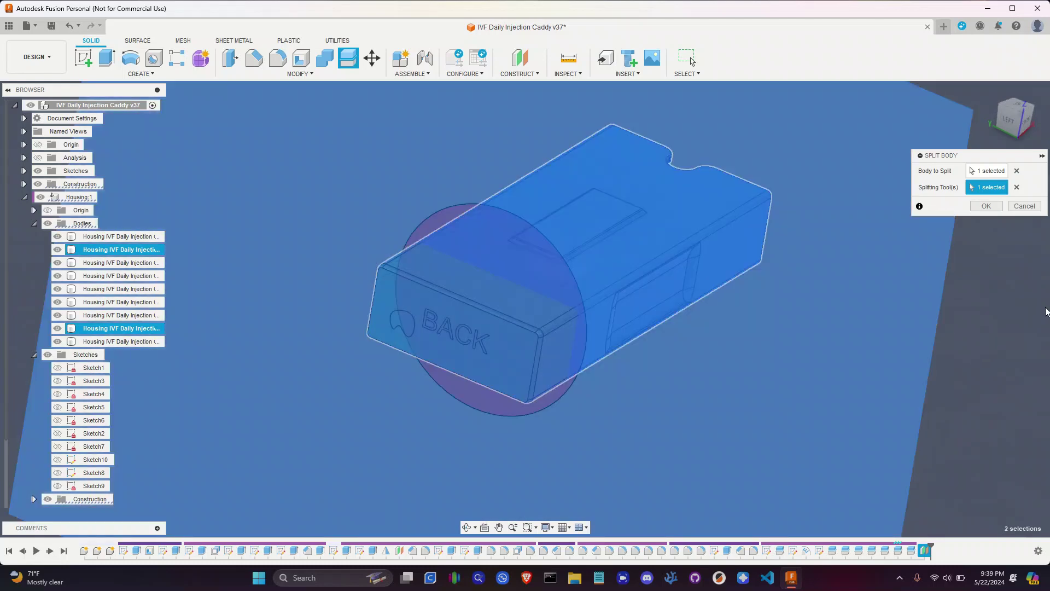
{"action": "left_click", "coordinate": [996, 208]}
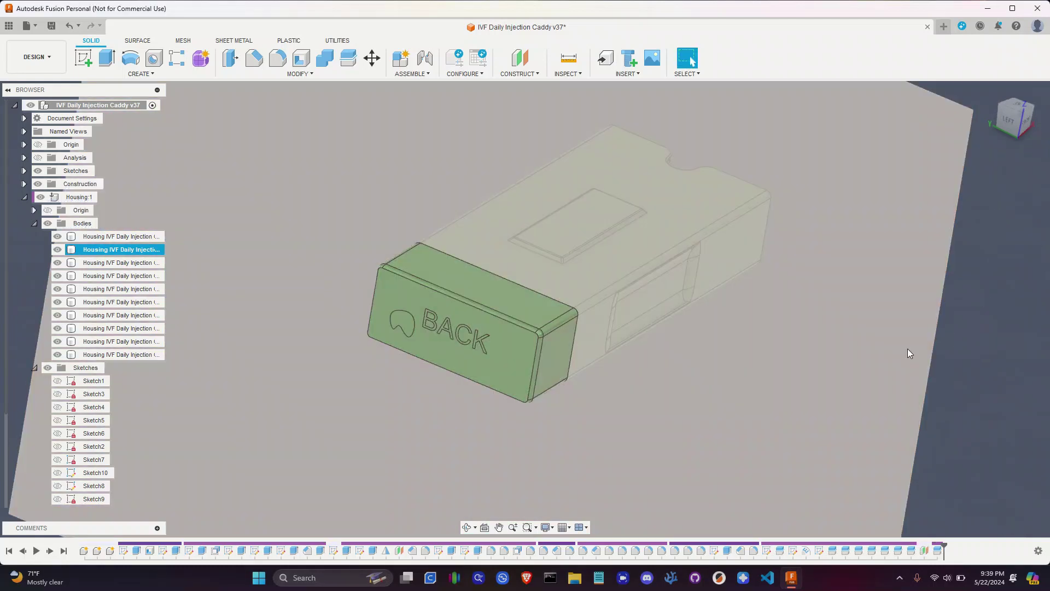
Step: Hide the offset construction plane and inspect the split line behind the housing's BACK end
{"action": "right_click", "coordinate": [838, 262]}
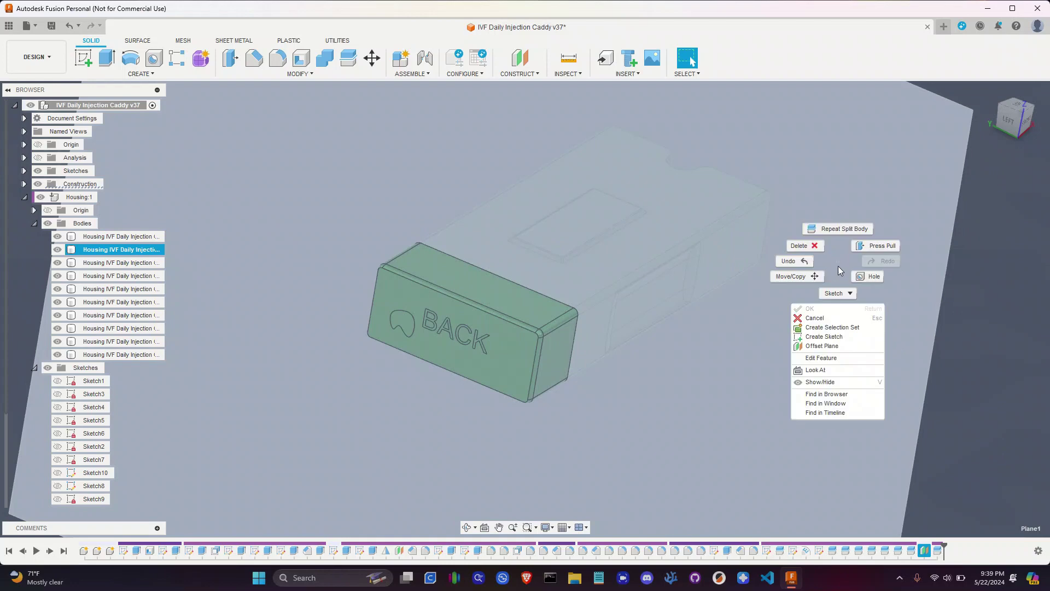
{"action": "left_click", "coordinate": [824, 380]}
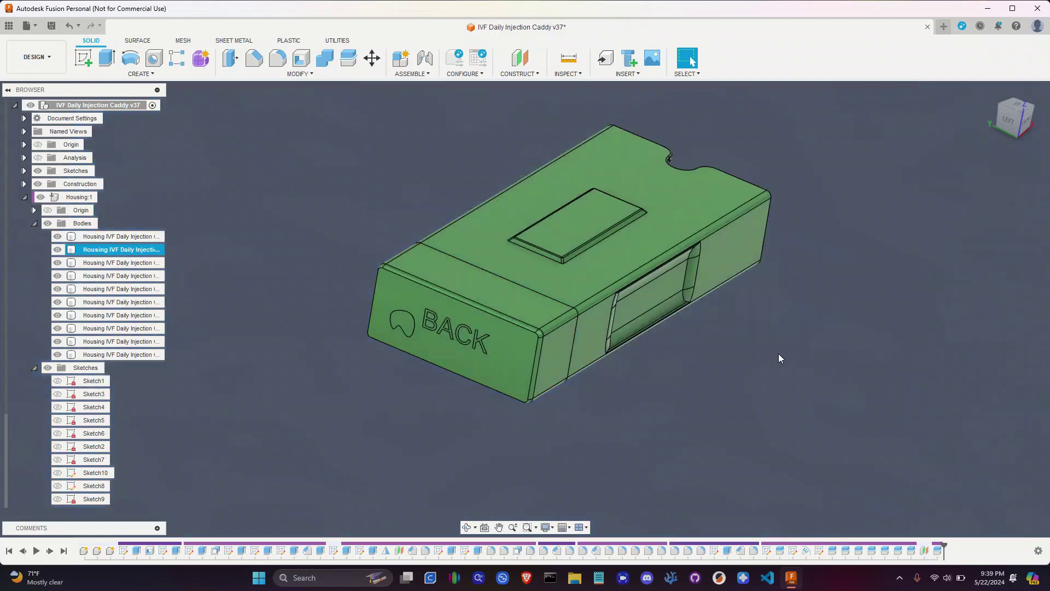
{"action": "scroll", "coordinate": [706, 358], "scroll_direction": "down", "scroll_amount": 3}
{"action": "scroll", "coordinate": [645, 367], "scroll_direction": "up", "scroll_amount": 8}
{"action": "middle_click_drag", "start_coordinate": [674, 359], "coordinate": [807, 387]}
{"action": "scroll", "coordinate": [922, 394], "scroll_direction": "up", "scroll_amount": 2}
{"action": "middle_click_drag", "start_coordinate": [921, 395], "coordinate": [780, 384]}
{"action": "scroll", "coordinate": [905, 400], "scroll_direction": "down", "scroll_amount": 4}
{"action": "scroll", "coordinate": [870, 382], "scroll_direction": "down", "scroll_amount": 1}
{"action": "scroll", "coordinate": [812, 373], "scroll_direction": "up", "scroll_amount": 1}
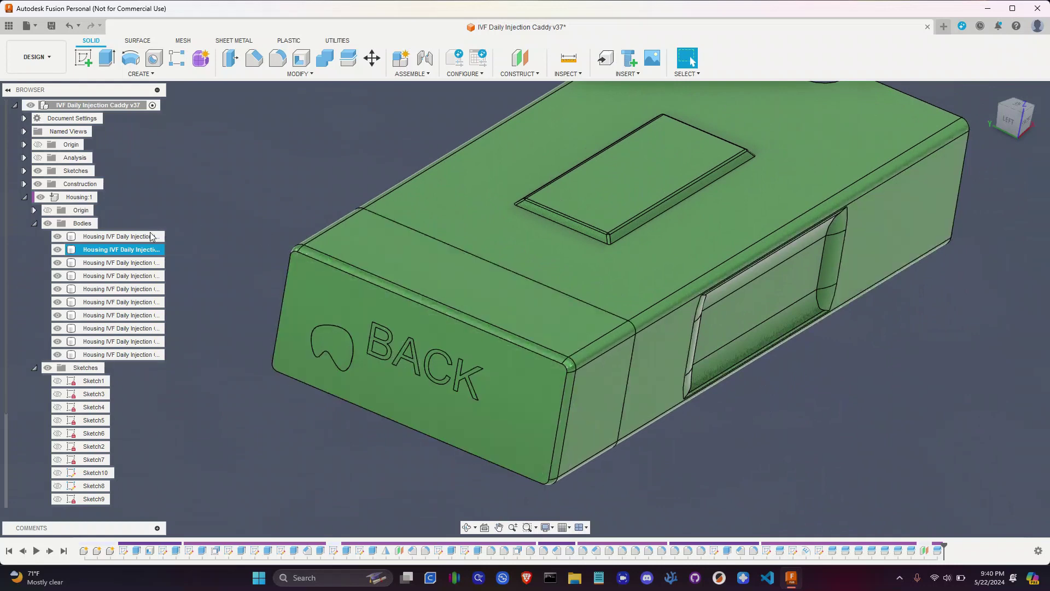
Step: Select all the housing bodies and set up an export of the design as 3MF Files (*.3mf)
{"action": "left_click", "coordinate": [124, 236], "text": "ctrl"}
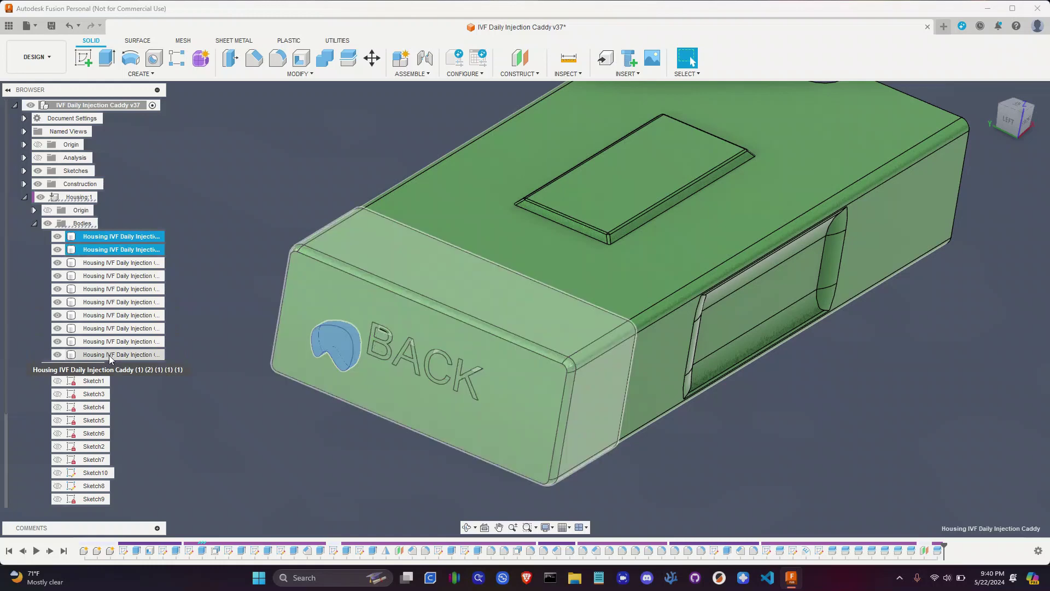
{"action": "left_click", "coordinate": [110, 355], "text": "shift"}
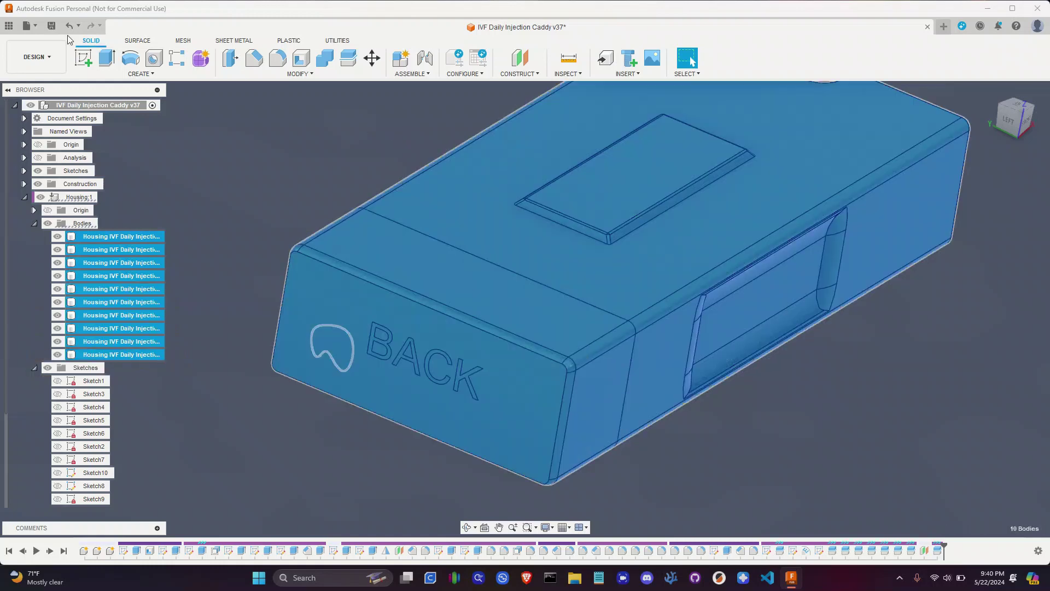
{"action": "left_click", "coordinate": [26, 25]}
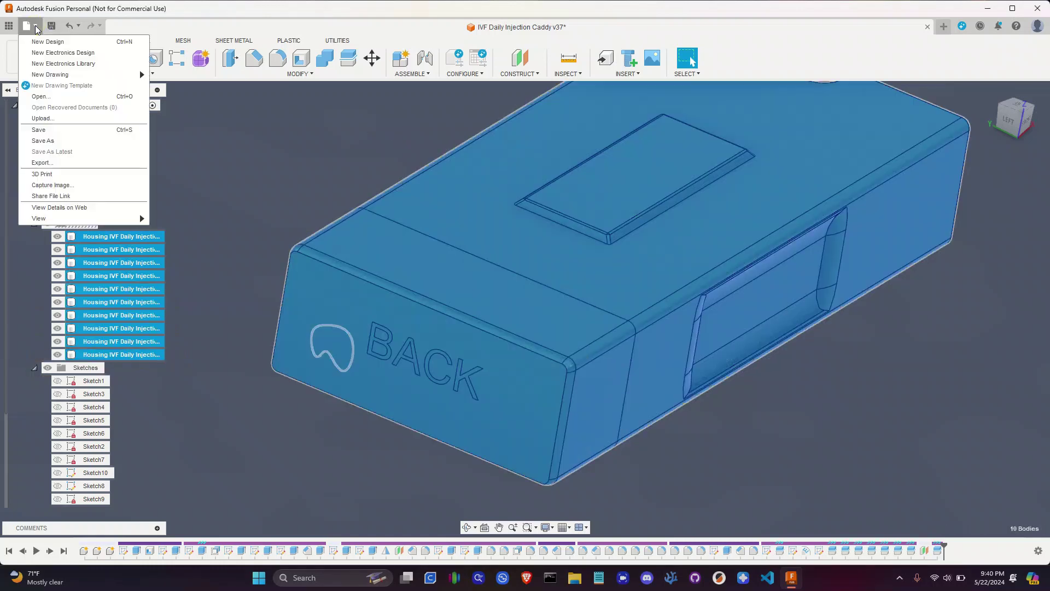
{"action": "left_click", "coordinate": [53, 164]}
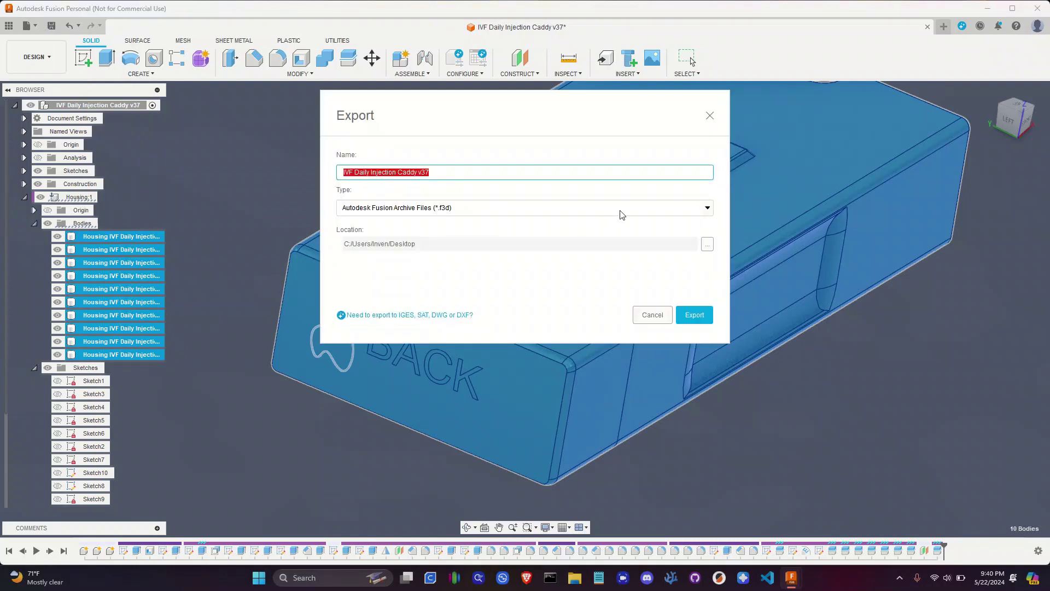
{"action": "left_click", "coordinate": [445, 212]}
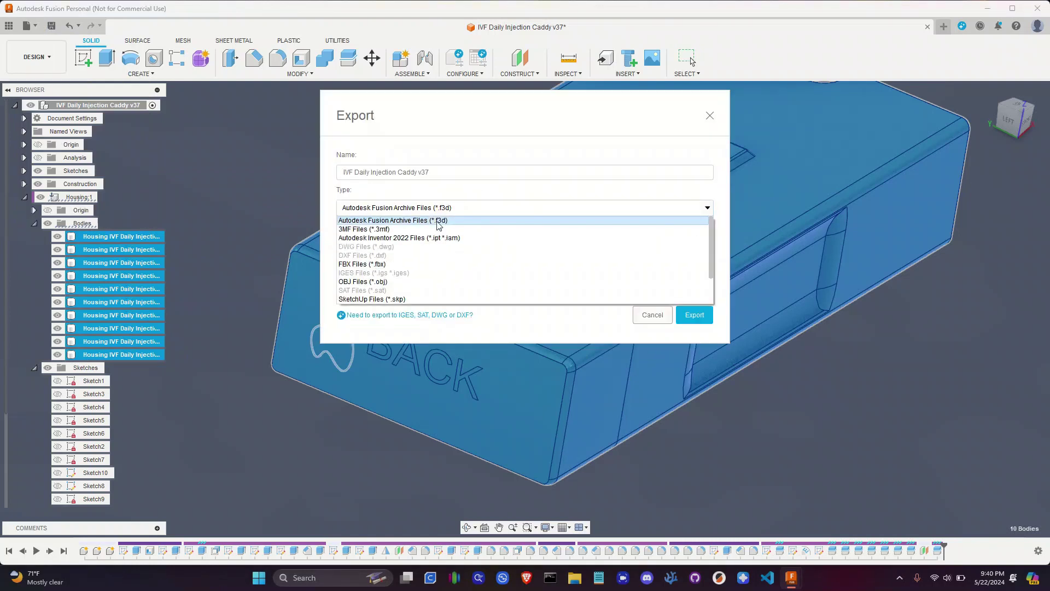
{"action": "left_click", "coordinate": [427, 231]}
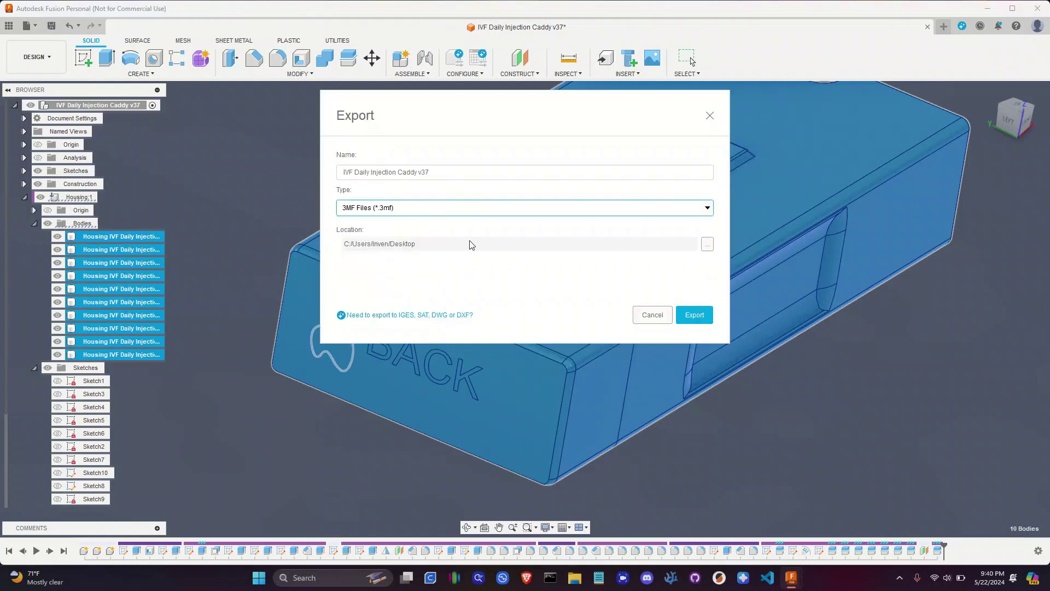
Step: Set the export location to the Downloads folder and export the 3MF file
{"action": "left_click", "coordinate": [708, 245]}
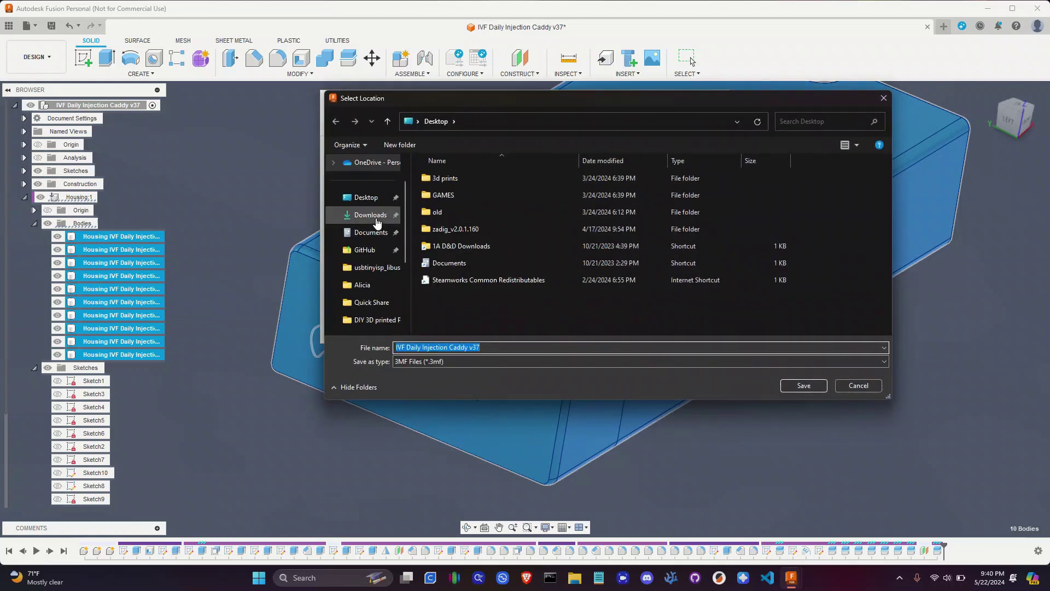
{"action": "left_click", "coordinate": [371, 214]}
{"action": "left_click", "coordinate": [812, 388]}
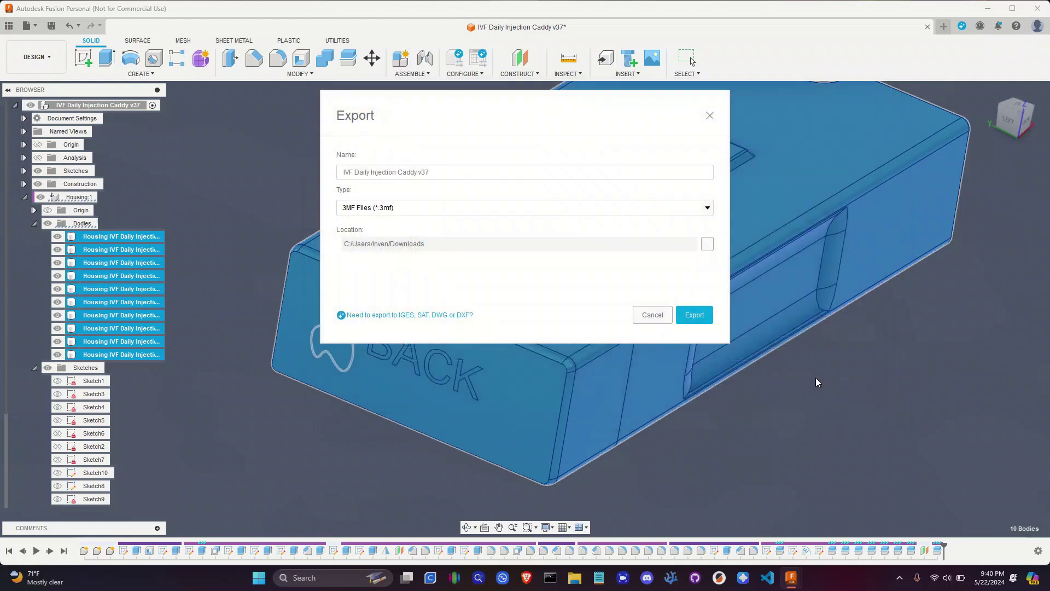
{"action": "left_click", "coordinate": [698, 320]}
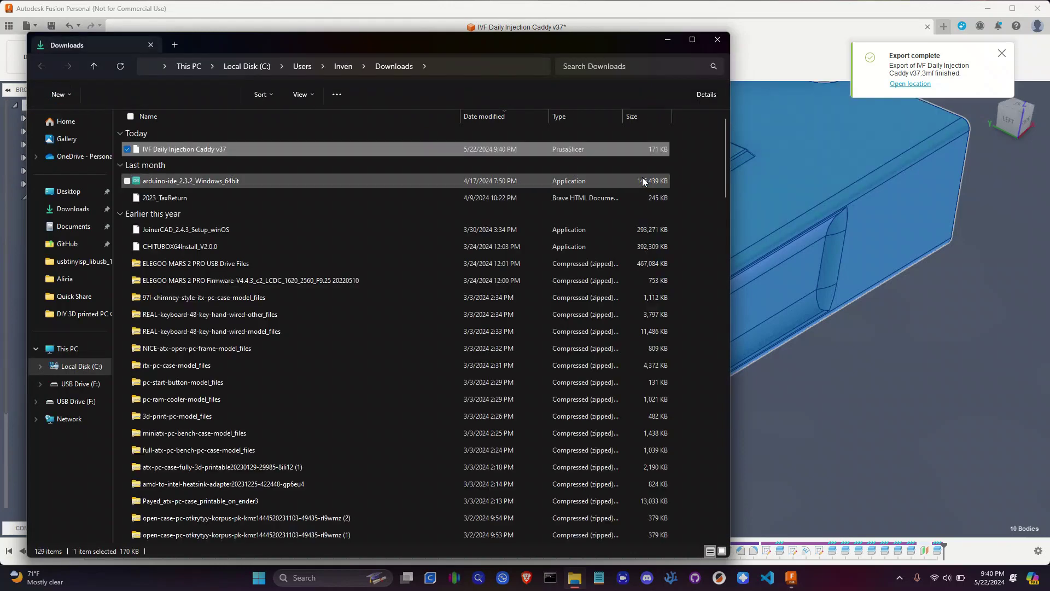
Step: Open the exported IVF Daily Injection Caddy v37 file in PrusaSlicer as a single multi-part object, declining the app update
{"action": "double_click", "coordinate": [229, 150]}
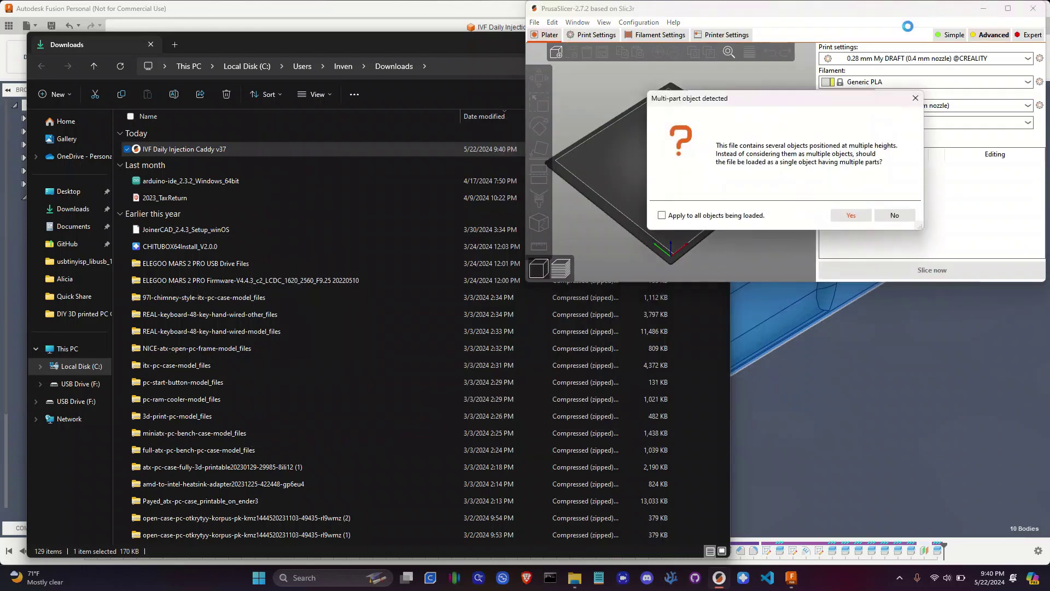
{"action": "left_click_drag", "start_coordinate": [717, 145], "coordinate": [884, 158]}
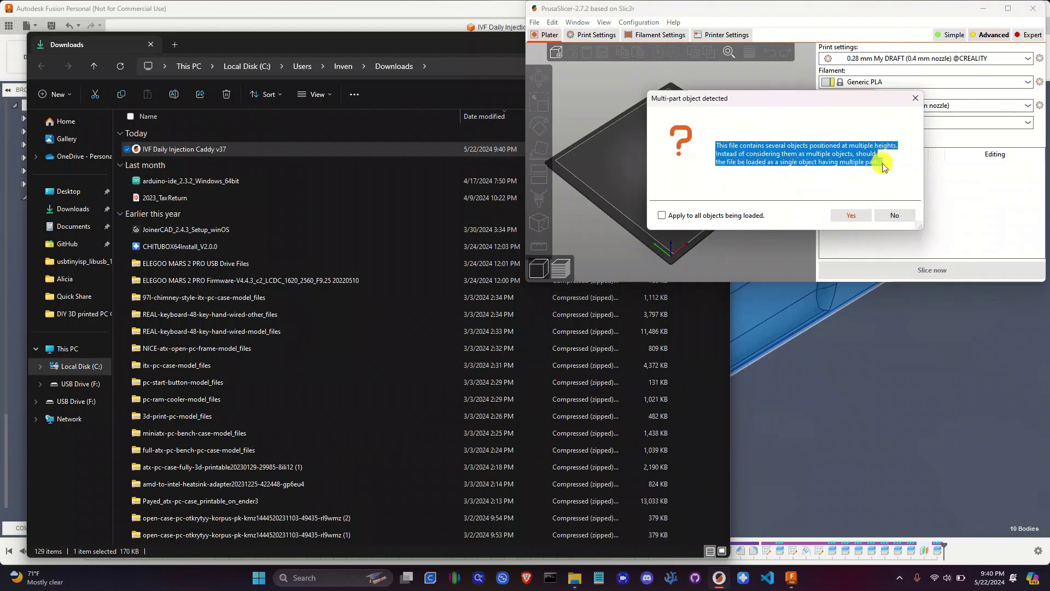
{"action": "left_click", "coordinate": [840, 164]}
{"action": "left_click", "coordinate": [852, 219]}
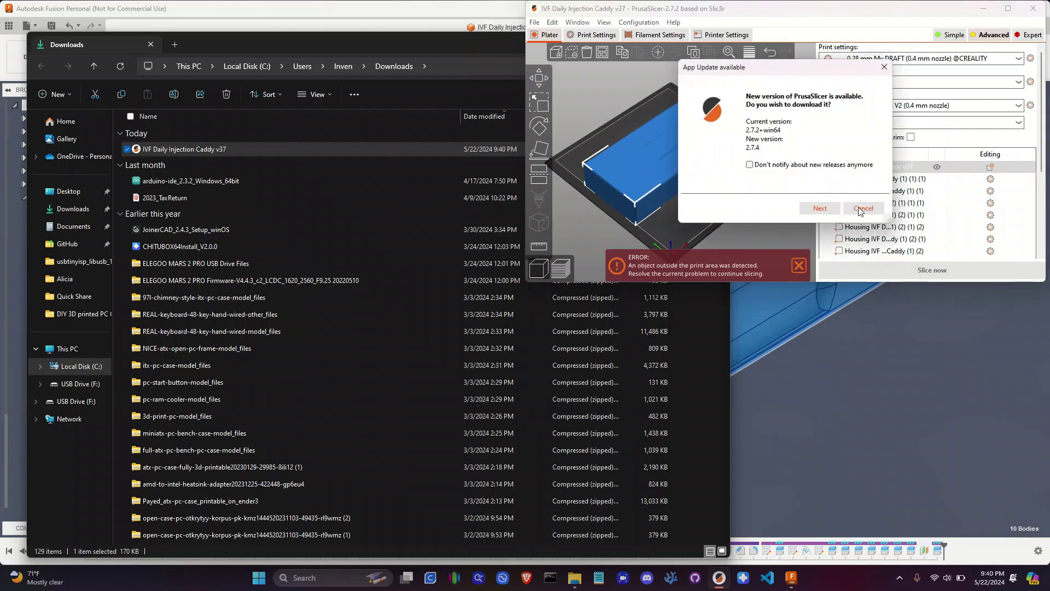
{"action": "left_click", "coordinate": [863, 208]}
{"action": "left_click", "coordinate": [1008, 8]}
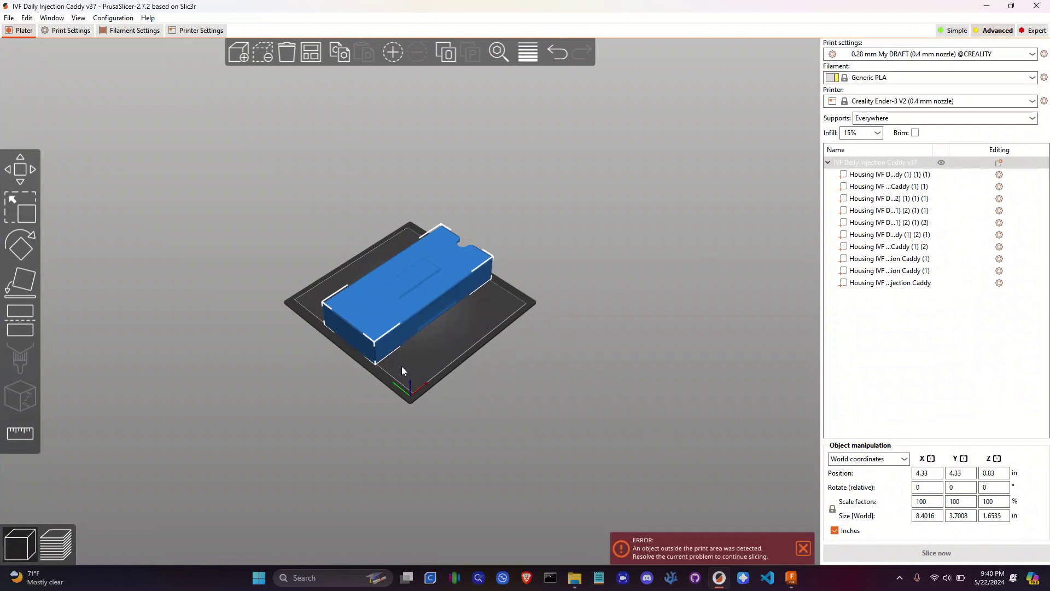
Step: Examine the imported caddy's front end face and the first housing part in the object list
{"action": "scroll", "coordinate": [401, 370], "scroll_direction": "up", "scroll_amount": 5}
{"action": "left_click_drag", "start_coordinate": [471, 380], "coordinate": [487, 368]}
{"action": "scroll", "coordinate": [488, 369], "scroll_direction": "up", "scroll_amount": 4}
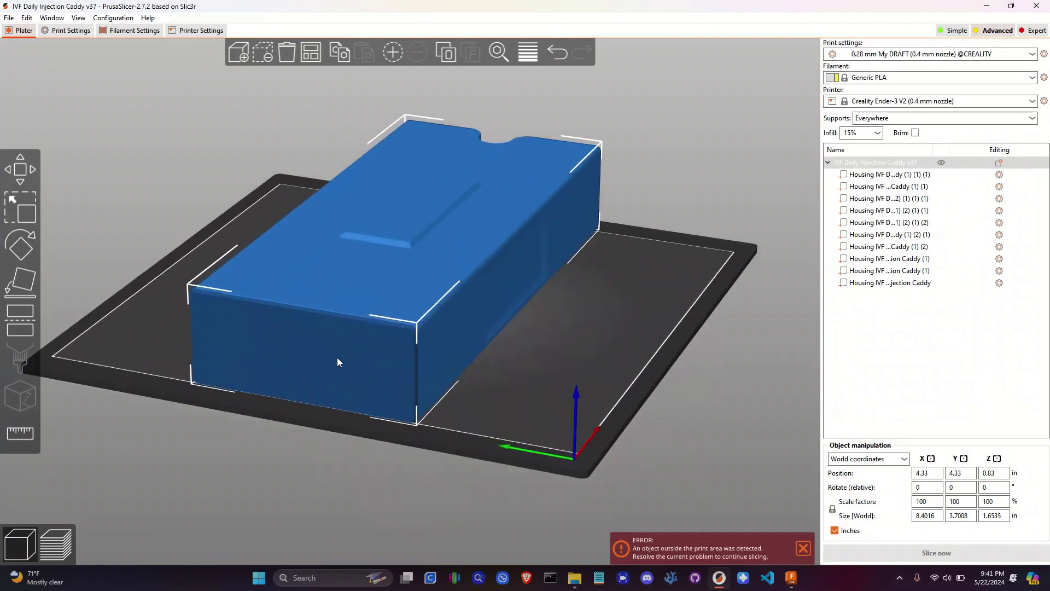
{"action": "scroll", "coordinate": [337, 357], "scroll_direction": "up", "scroll_amount": 1}
{"action": "middle_click_drag", "start_coordinate": [530, 356], "coordinate": [572, 332]}
{"action": "left_click_drag", "start_coordinate": [596, 330], "coordinate": [567, 342]}
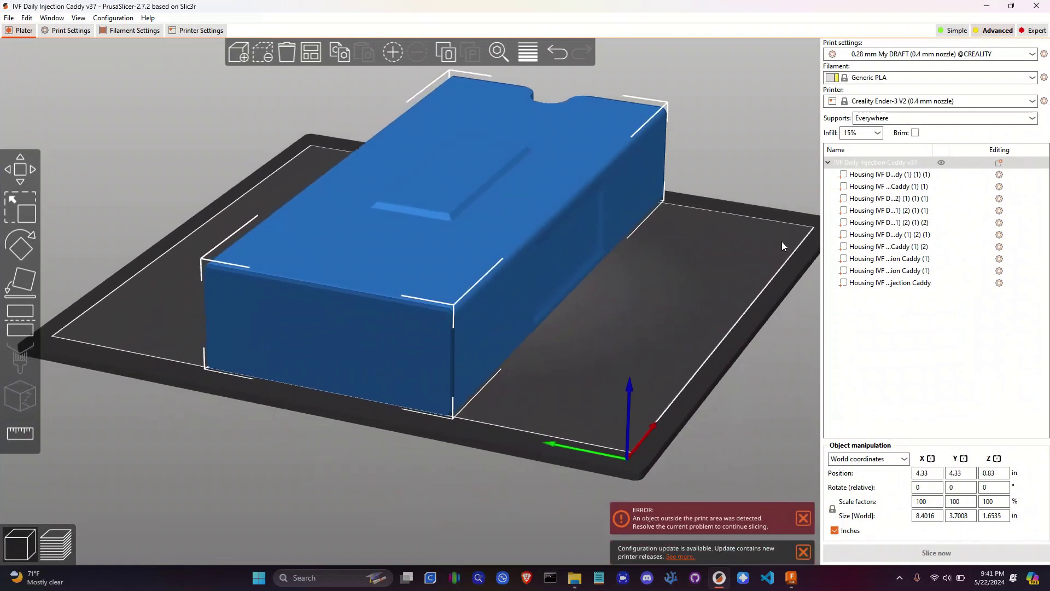
{"action": "left_click", "coordinate": [862, 175]}
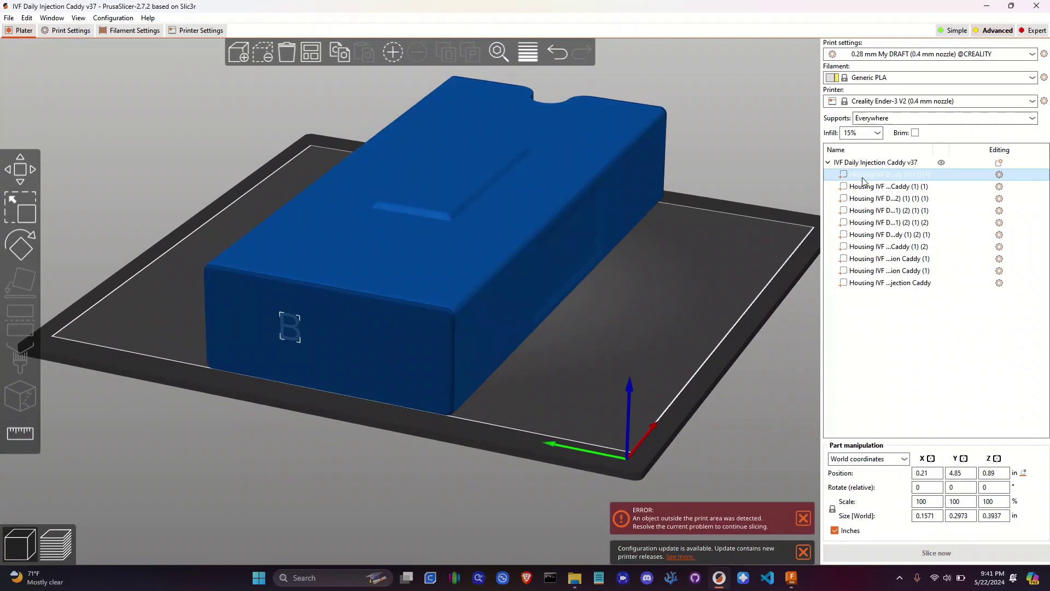
{"action": "scroll", "coordinate": [529, 289], "scroll_direction": "down", "scroll_amount": 2}
{"action": "scroll", "coordinate": [299, 330], "scroll_direction": "up", "scroll_amount": 9}
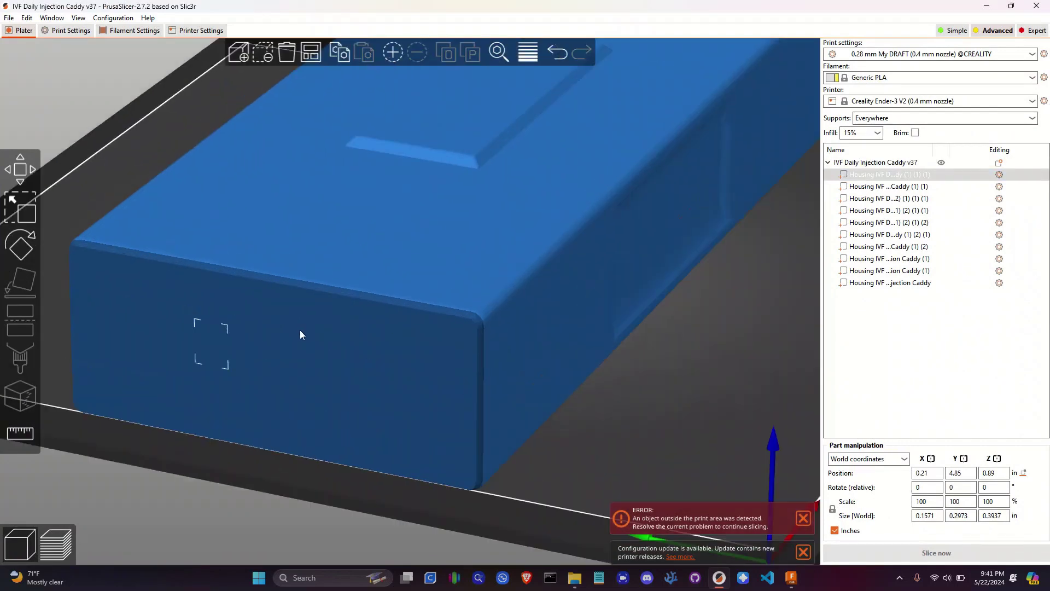
{"action": "middle_click_drag", "start_coordinate": [461, 299], "coordinate": [559, 287]}
{"action": "scroll", "coordinate": [559, 291], "scroll_direction": "down", "scroll_amount": 5}
Step: Check the end block, letter and spline-shape parts individually, ending with the whole caddy object selected
{"action": "left_click", "coordinate": [875, 200]}
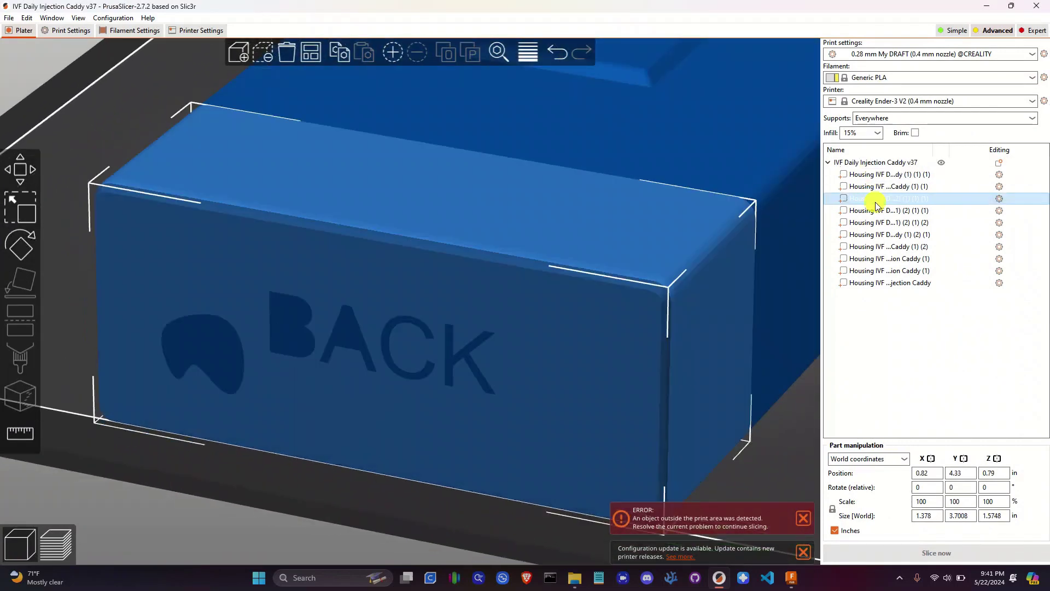
{"action": "left_click", "coordinate": [883, 221]}
{"action": "left_click", "coordinate": [885, 234]}
{"action": "left_click", "coordinate": [886, 246]}
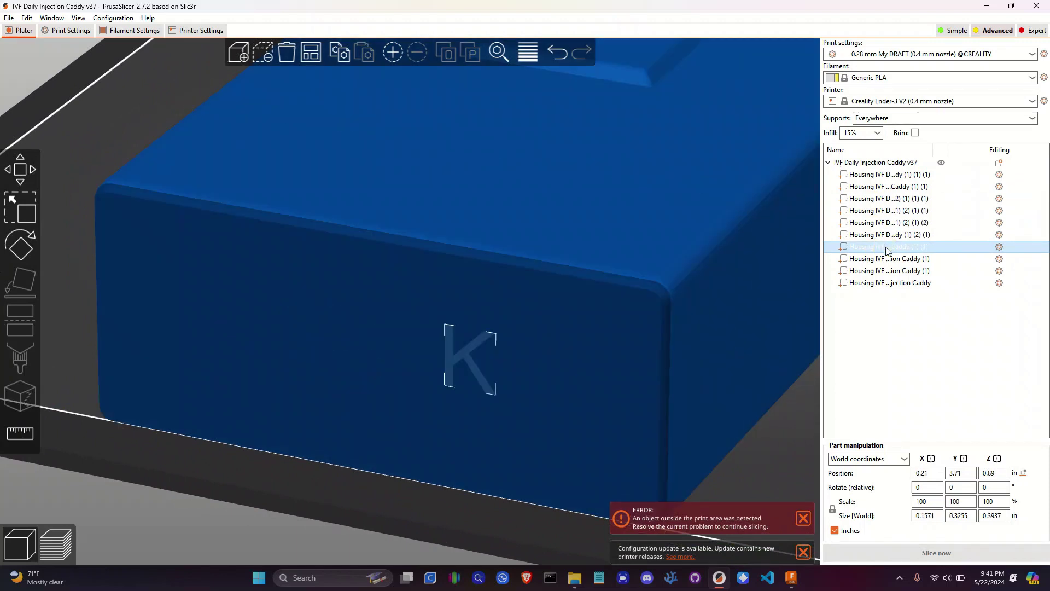
{"action": "left_click", "coordinate": [887, 258]}
{"action": "left_click", "coordinate": [889, 270]}
{"action": "left_click", "coordinate": [887, 283]}
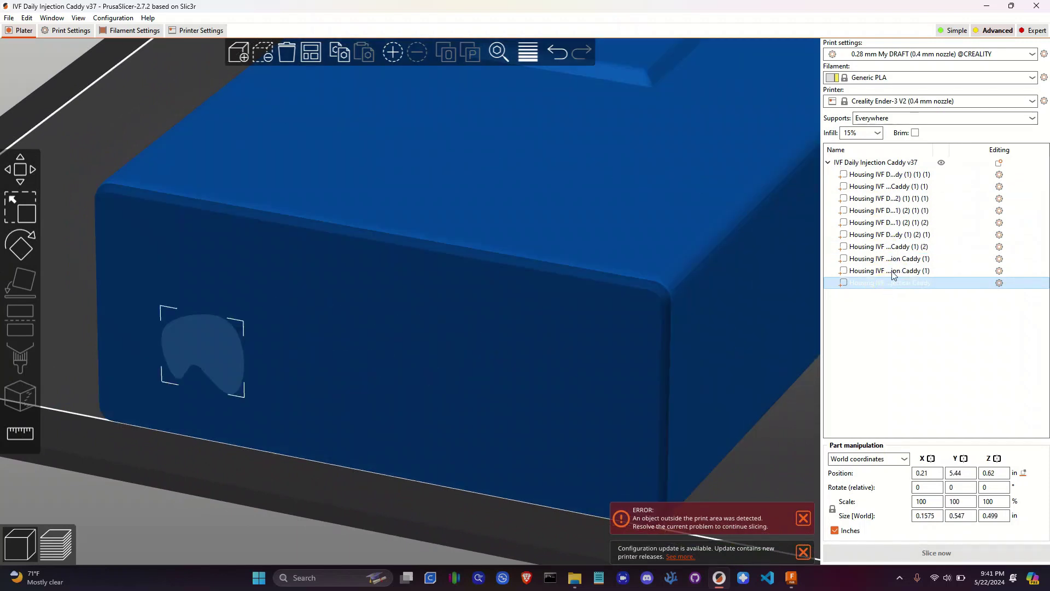
{"action": "left_click", "coordinate": [893, 271]}
{"action": "left_click", "coordinate": [894, 235]}
{"action": "left_click", "coordinate": [888, 198]}
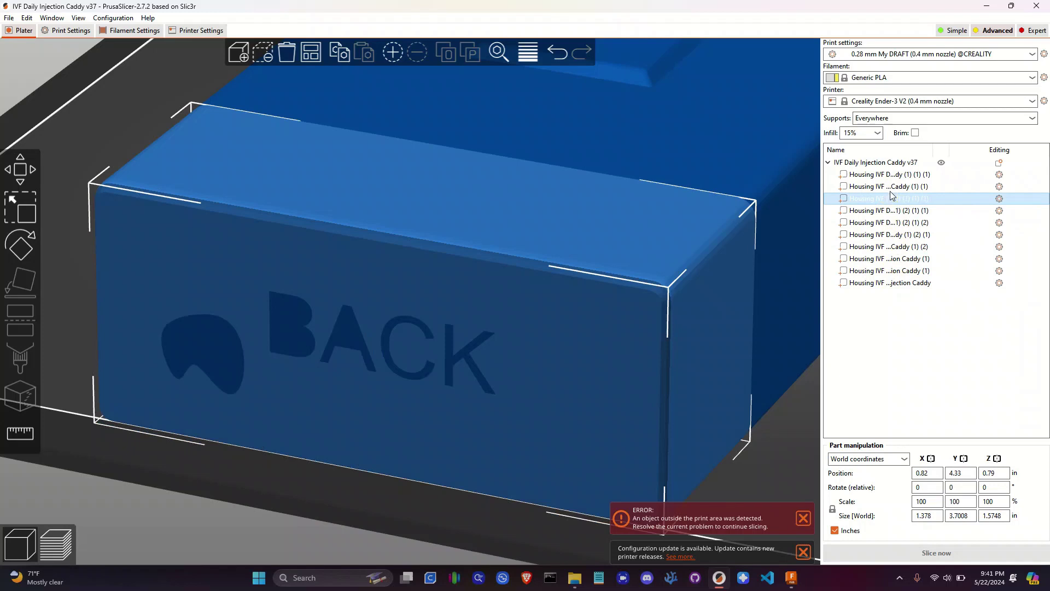
{"action": "scroll", "coordinate": [652, 185], "scroll_direction": "down", "scroll_amount": 3}
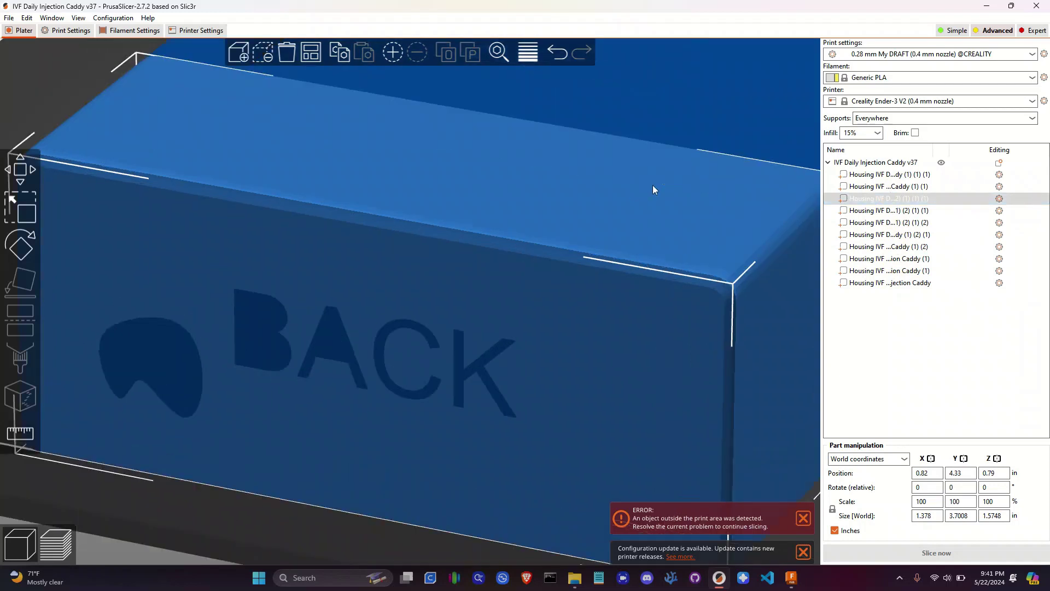
{"action": "scroll", "coordinate": [663, 172], "scroll_direction": "down", "scroll_amount": 1}
{"action": "middle_click_drag", "start_coordinate": [676, 160], "coordinate": [613, 222]}
{"action": "left_click", "coordinate": [613, 221]}
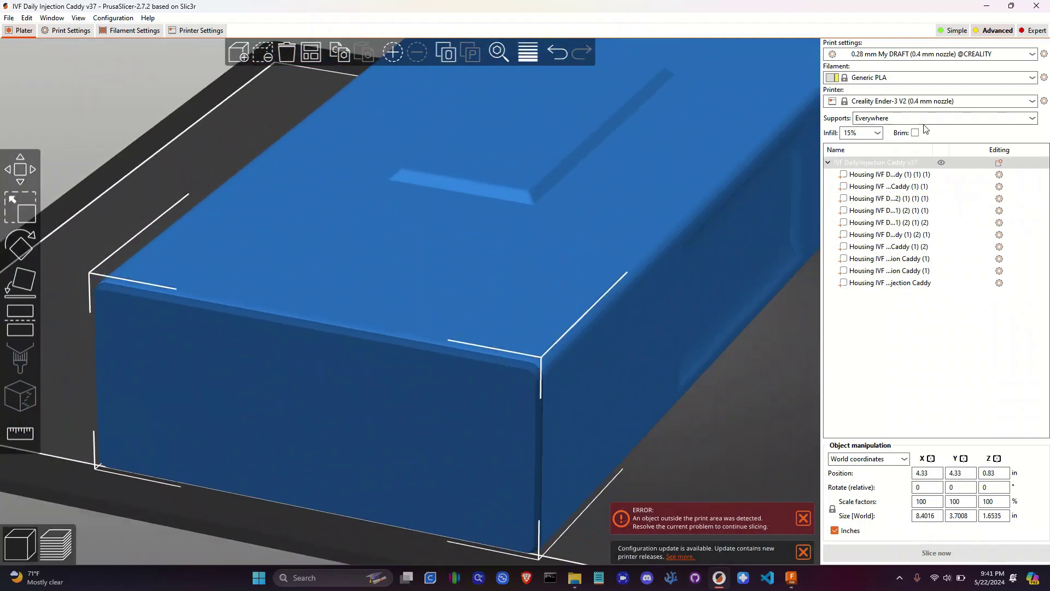